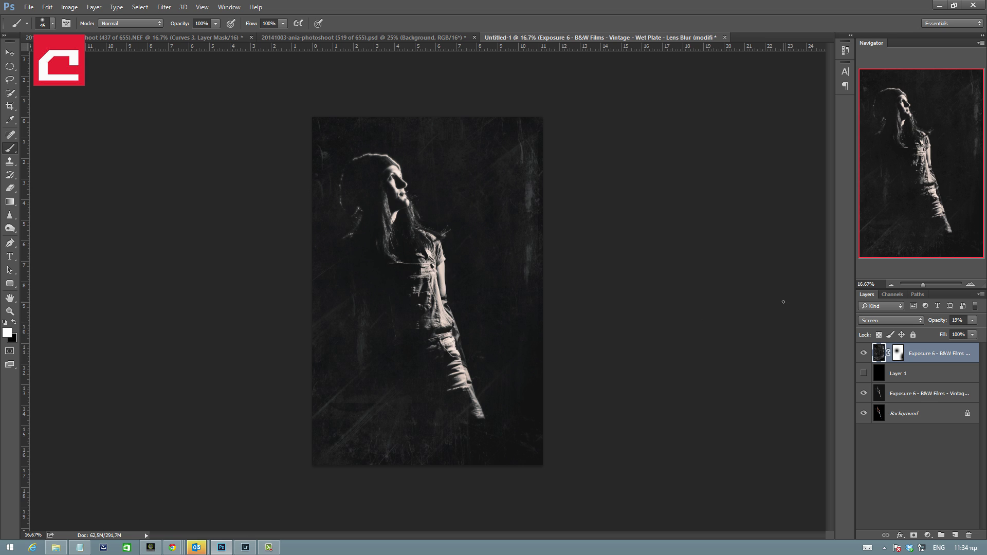
Compare the textured B&W version with the colour original, then select the top three effect layers
{"action": "left_click", "coordinate": [863, 414], "text": "alt"}
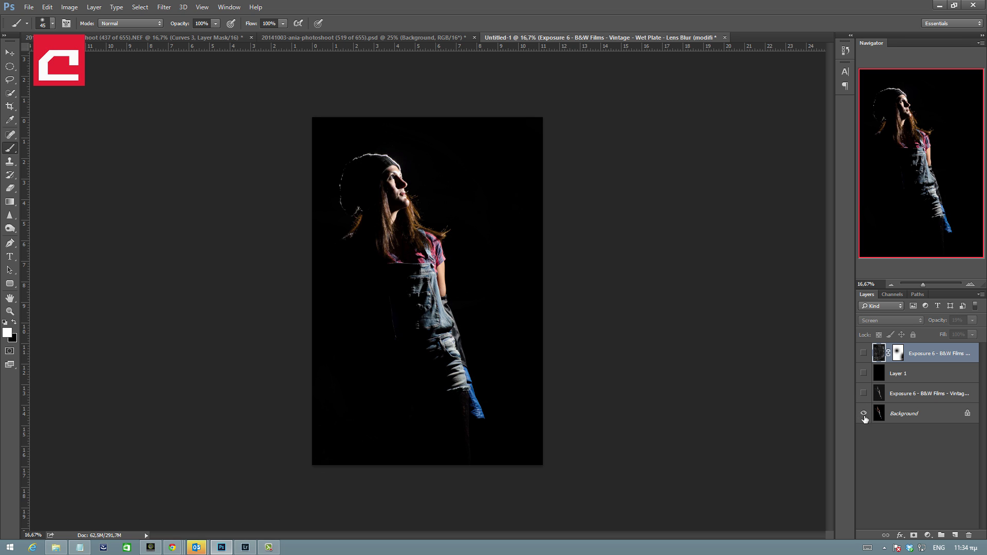
{"action": "left_click", "coordinate": [864, 414], "text": "alt"}
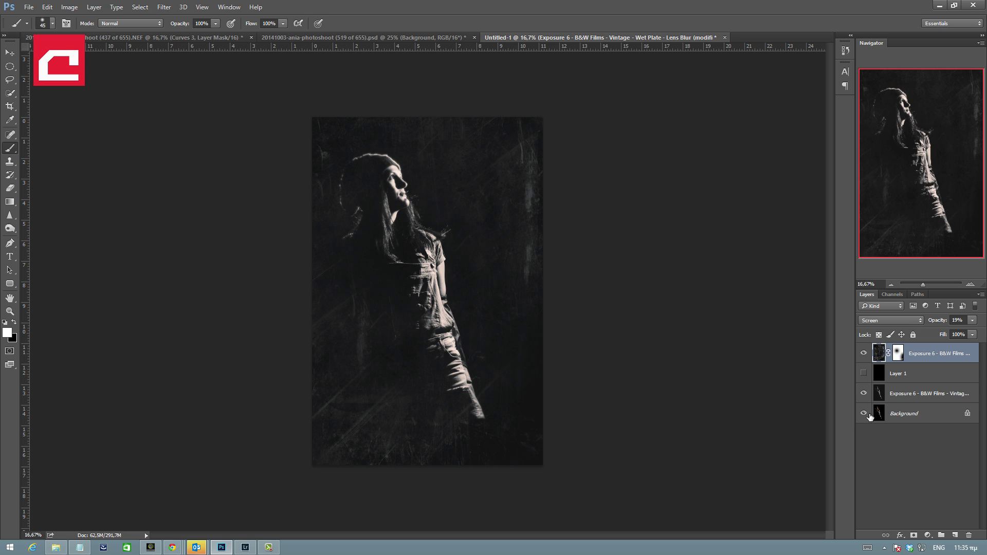
{"action": "left_click", "coordinate": [895, 395]}
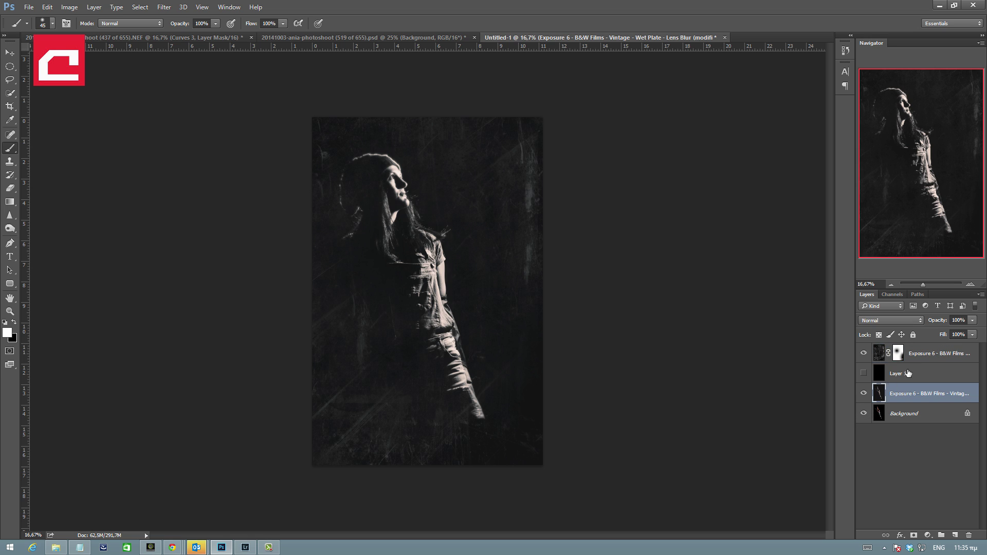
{"action": "left_click", "coordinate": [919, 355], "text": "shift"}
Delete the three effect layers and zoom the view to 25%
{"action": "key", "text": "Delete"}
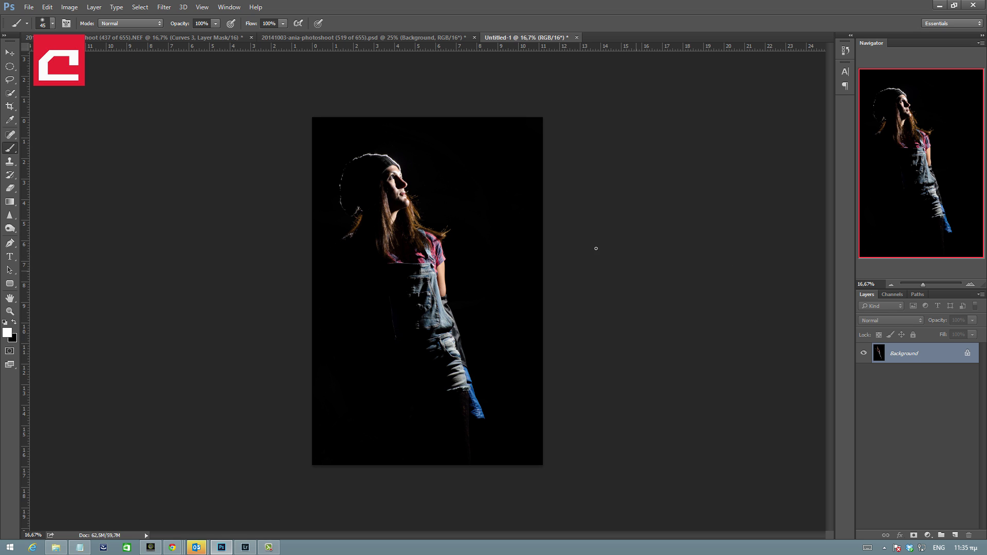
{"action": "key", "text": "z"}
{"action": "left_click", "coordinate": [368, 263]}
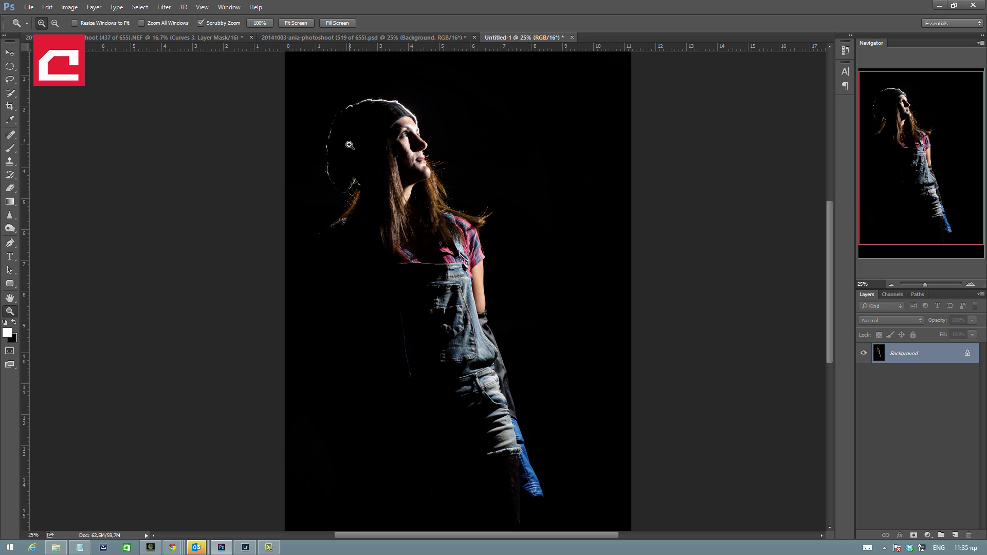
Launch Filter > Alien Skin > Exposure 6 on the colour portrait
{"action": "left_click", "coordinate": [164, 7]}
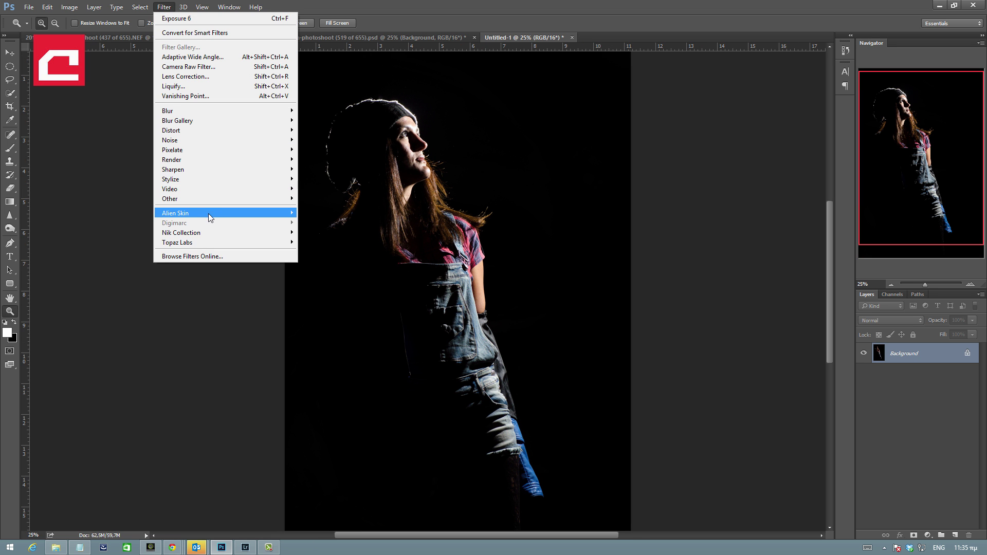
{"action": "mouse_move", "coordinate": [208, 214]}
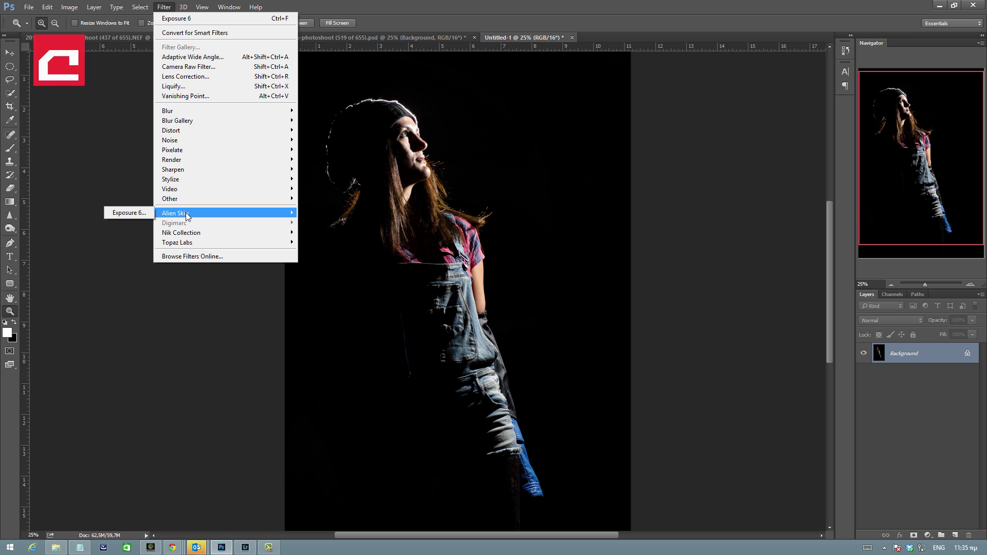
{"action": "left_click", "coordinate": [140, 212]}
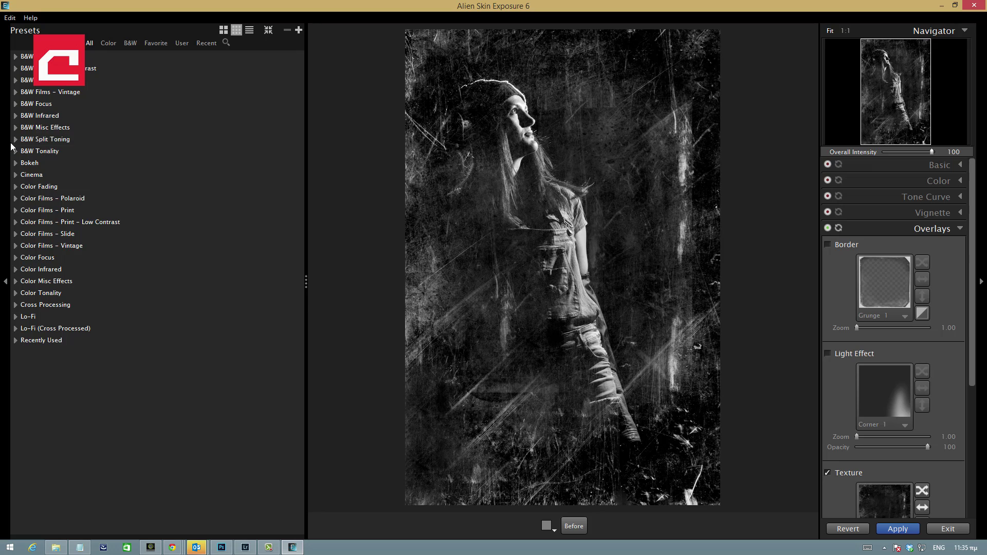
Choose the B&W Infrared Fog preset and compare it with the colour original
{"action": "left_click", "coordinate": [16, 116]}
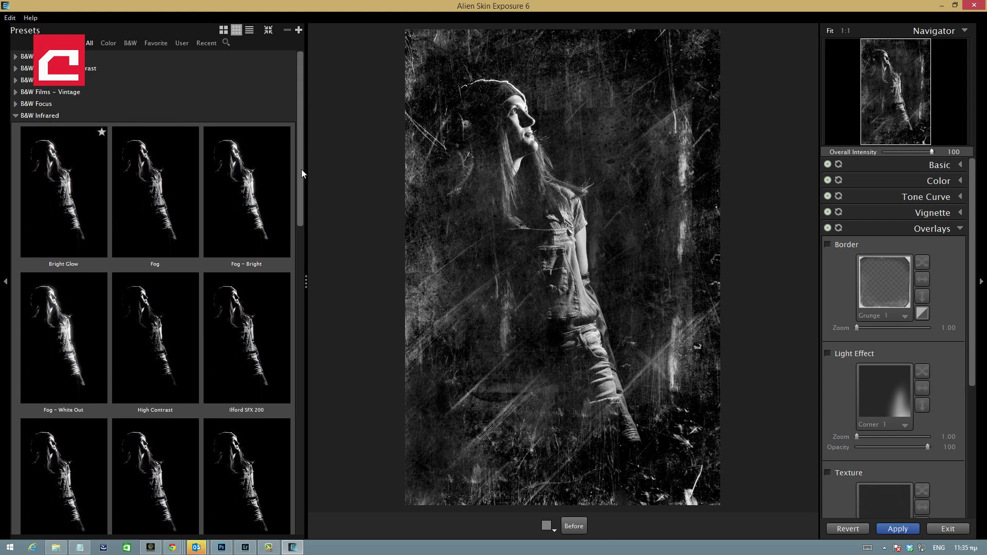
{"action": "left_click_drag", "start_coordinate": [300, 171], "coordinate": [320, 165]}
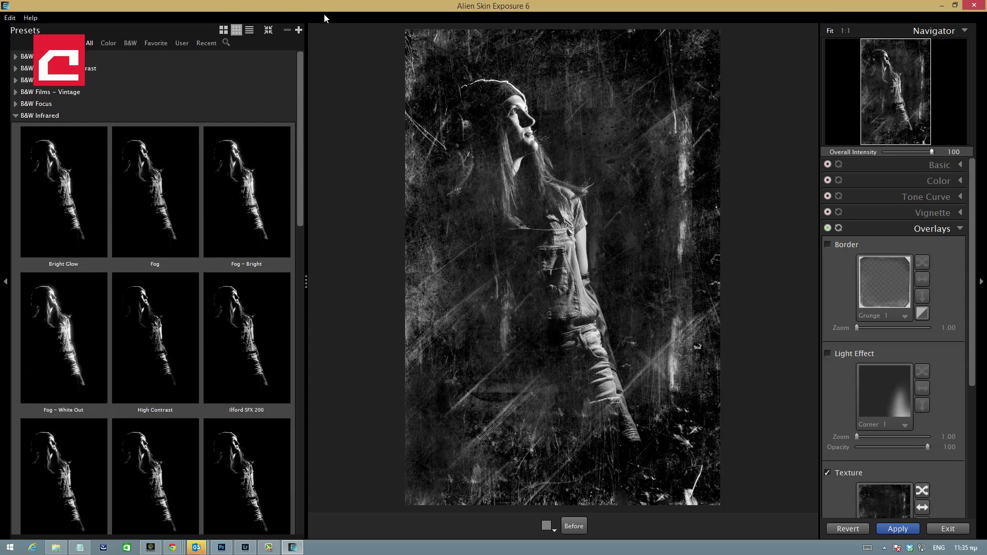
{"action": "left_click", "coordinate": [158, 186]}
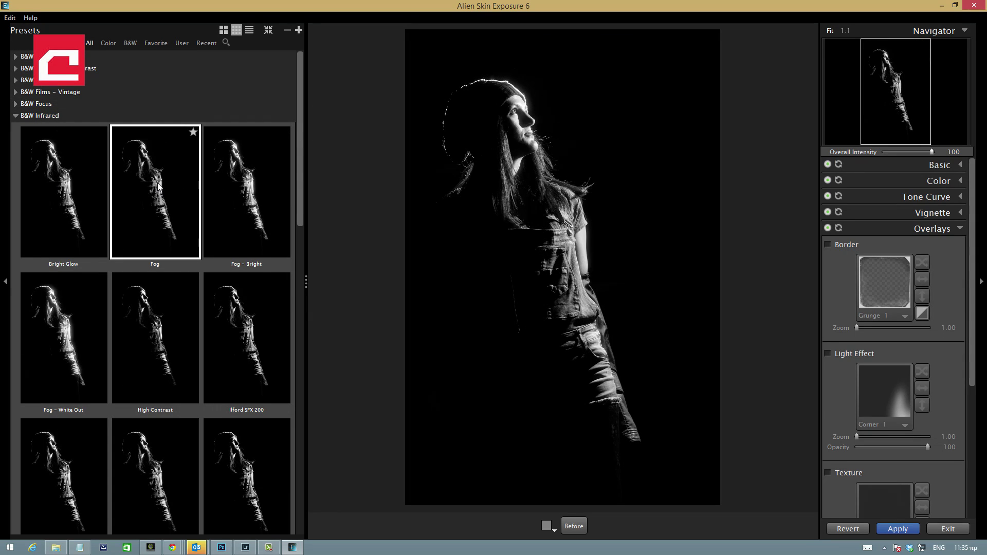
{"action": "left_click", "coordinate": [576, 529]}
{"action": "left_click", "coordinate": [571, 527]}
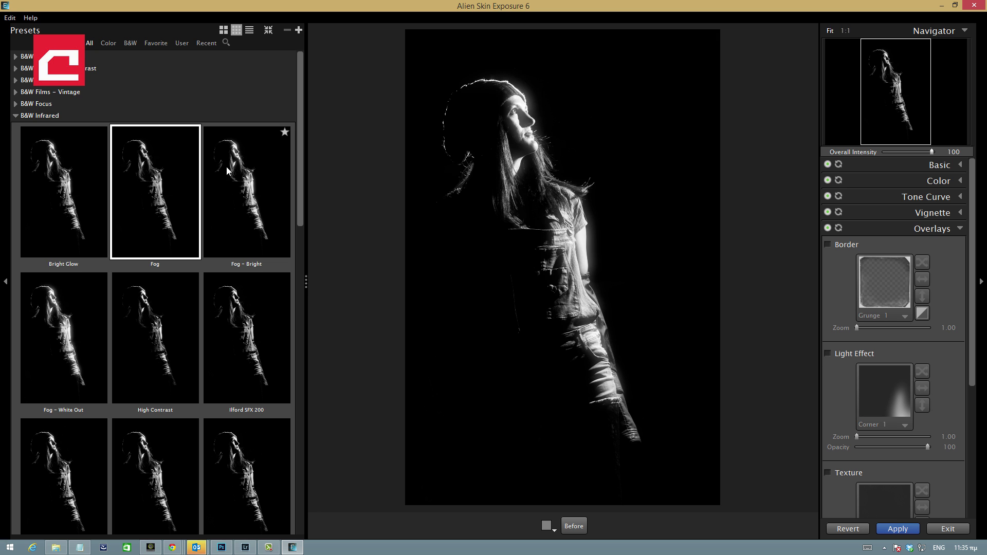
Try Fog - Bright, return to Fog, compare again, and apply Fog to Photoshop
{"action": "left_click", "coordinate": [255, 233]}
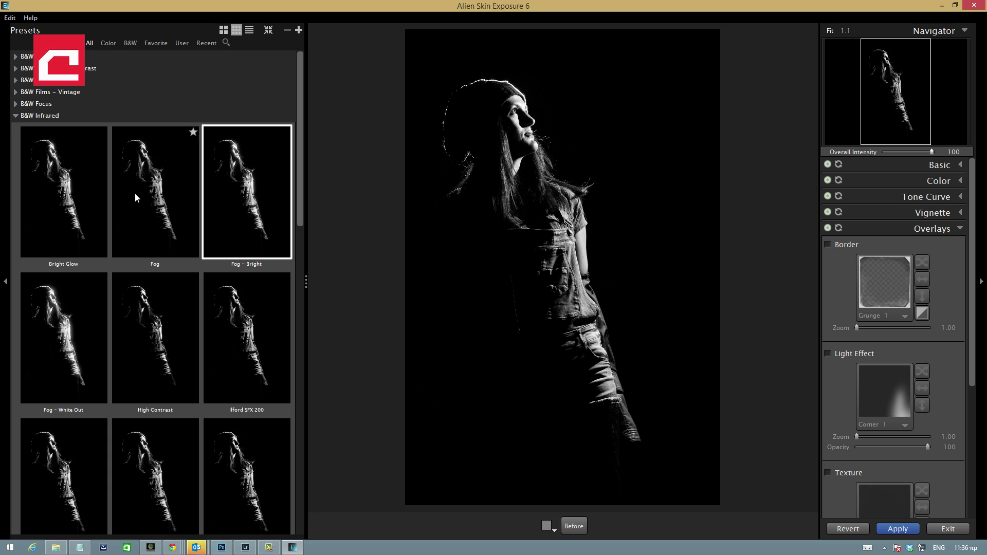
{"action": "left_click", "coordinate": [146, 175]}
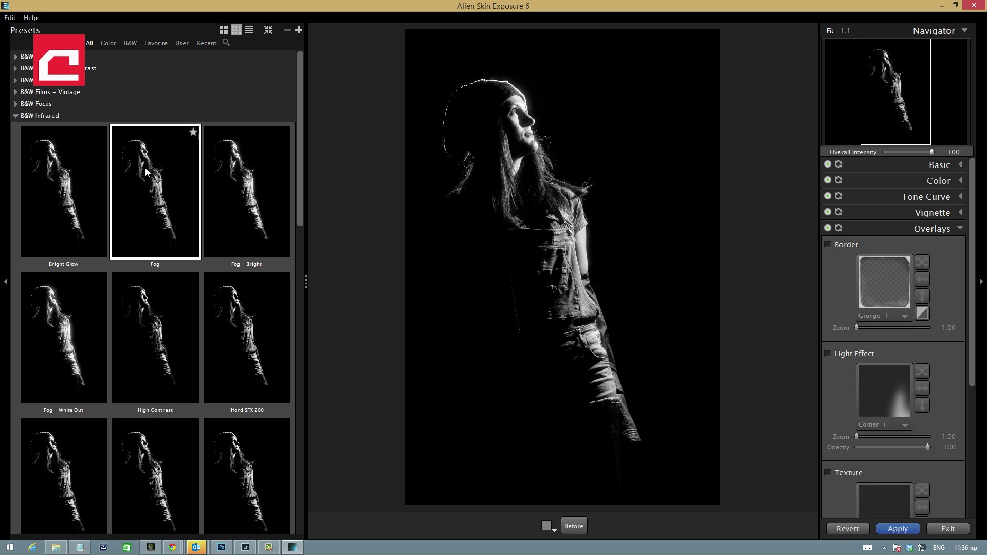
{"action": "left_click", "coordinate": [573, 526]}
{"action": "left_click", "coordinate": [574, 525]}
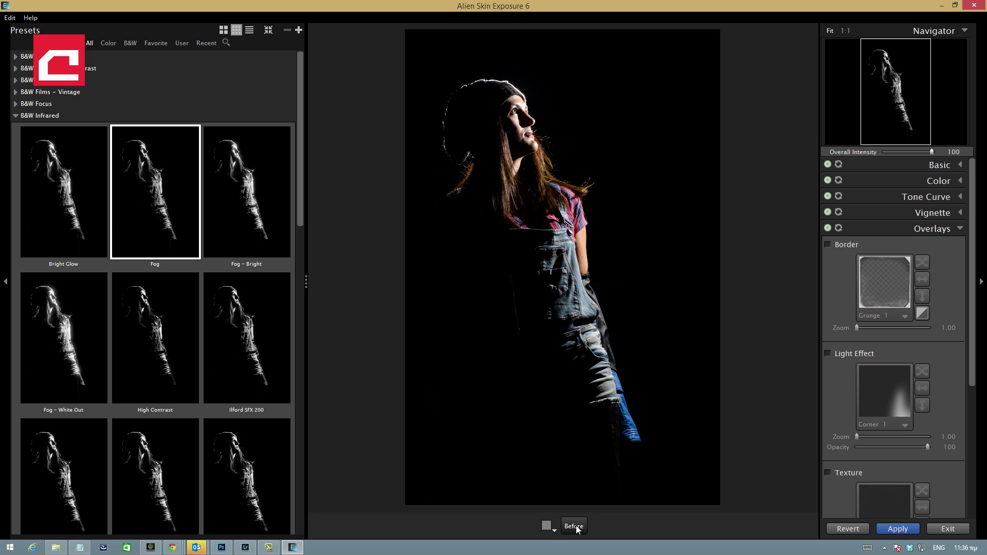
{"action": "left_click", "coordinate": [576, 525]}
{"action": "left_click", "coordinate": [898, 528]}
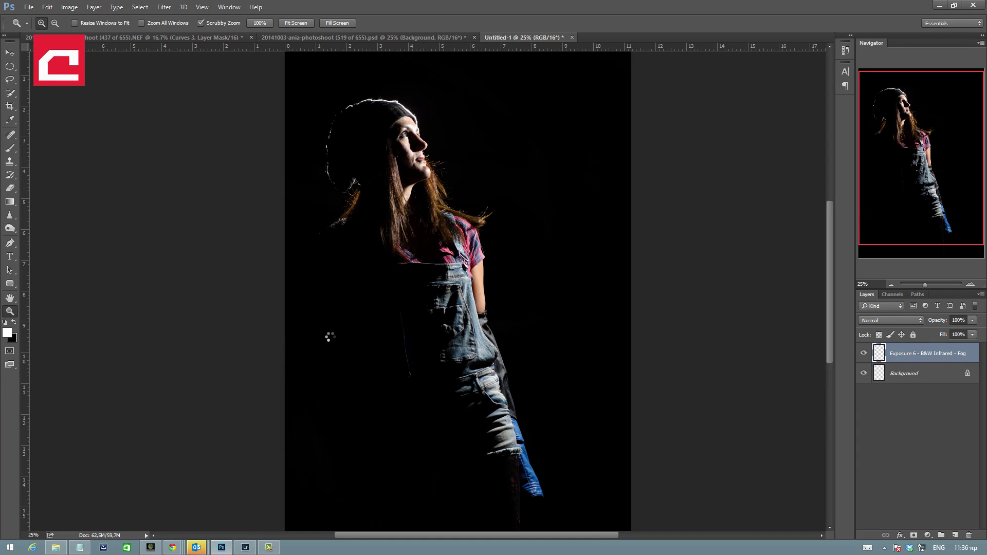
Switch to the Elliptical Marquee tool and undo the Fog layer to restore the colour photo
{"action": "right_click", "coordinate": [331, 340]}
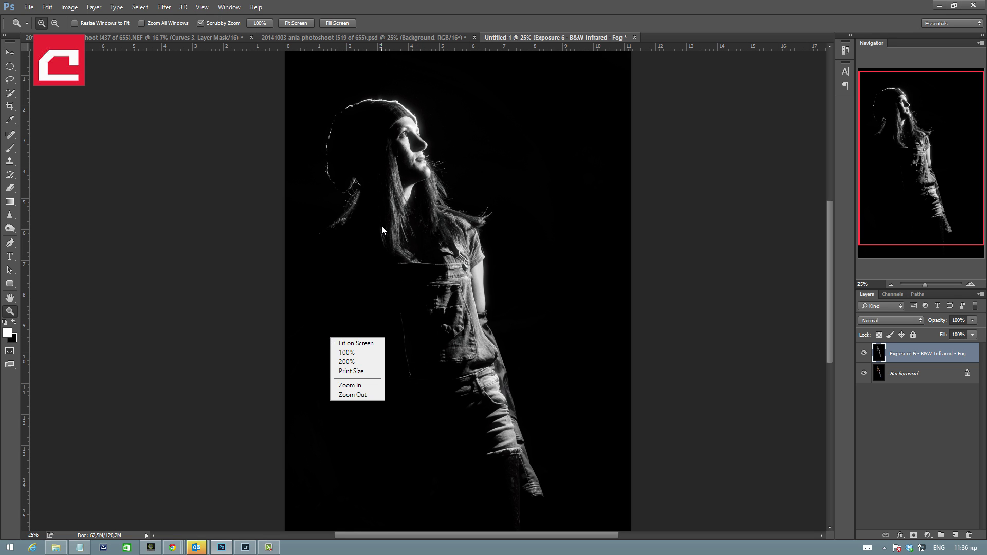
{"action": "left_click", "coordinate": [6, 71]}
{"action": "left_click", "coordinate": [6, 68]}
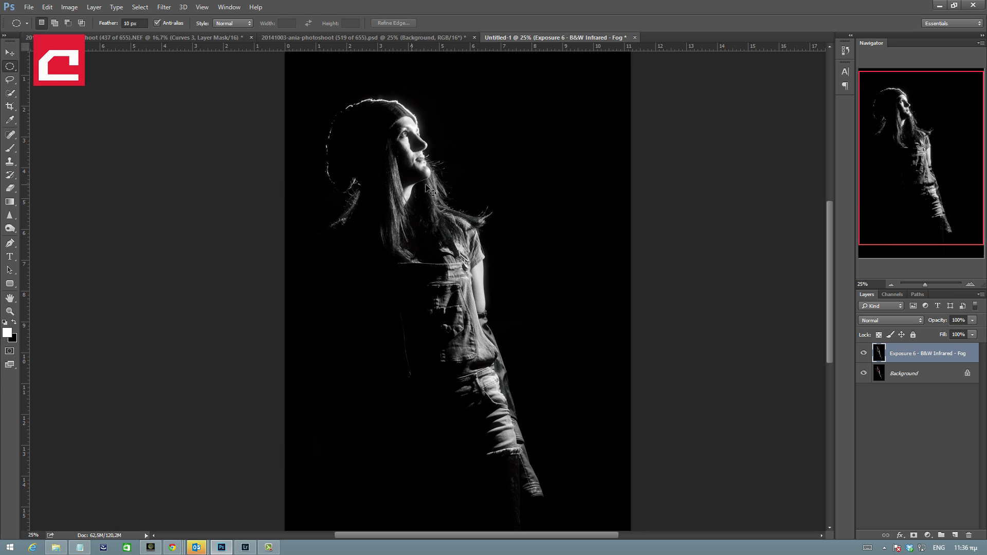
{"action": "key", "text": "Delete"}
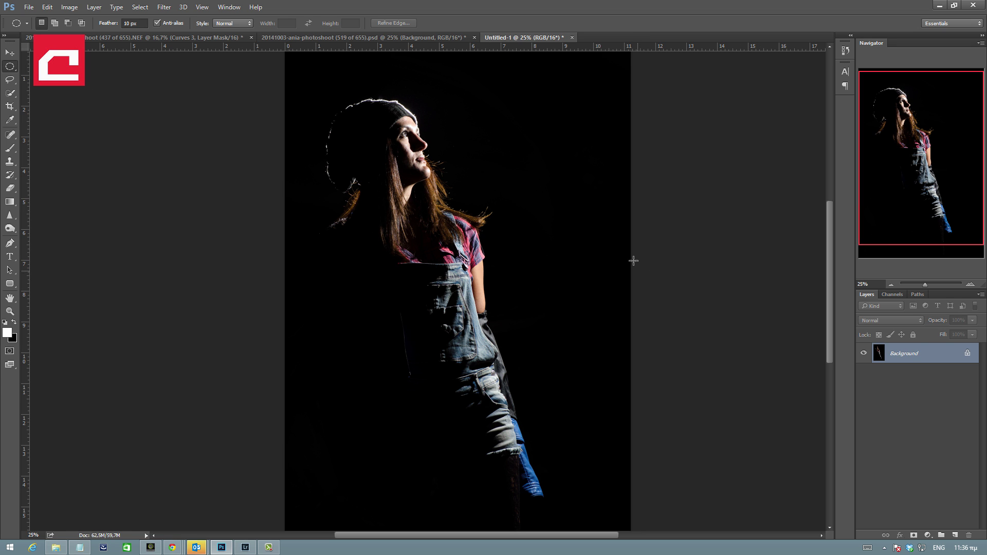
Reopen Alien Skin Exposure 6 on the colour photo and expand its Tone Curve settings
{"action": "left_click", "coordinate": [167, 7]}
{"action": "mouse_move", "coordinate": [194, 213]}
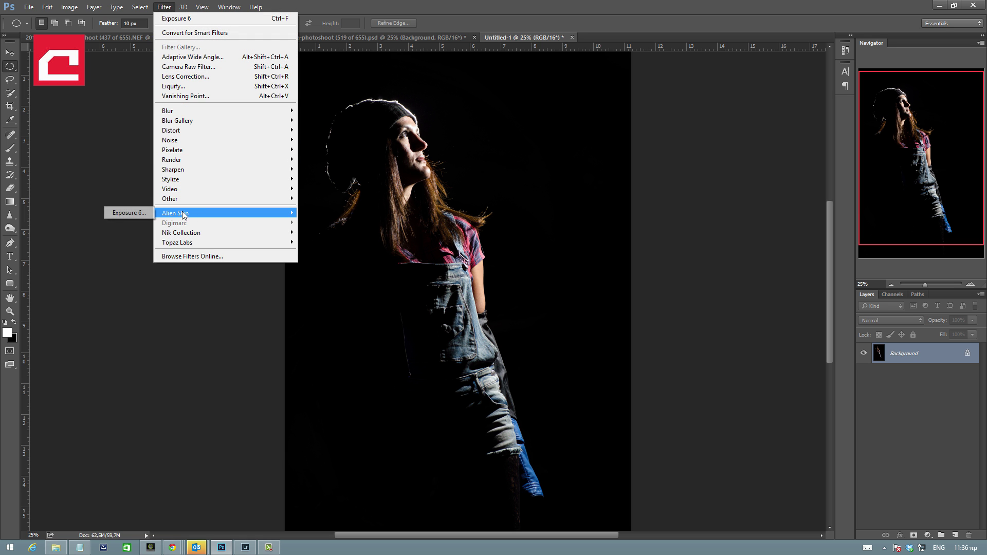
{"action": "left_click", "coordinate": [140, 212]}
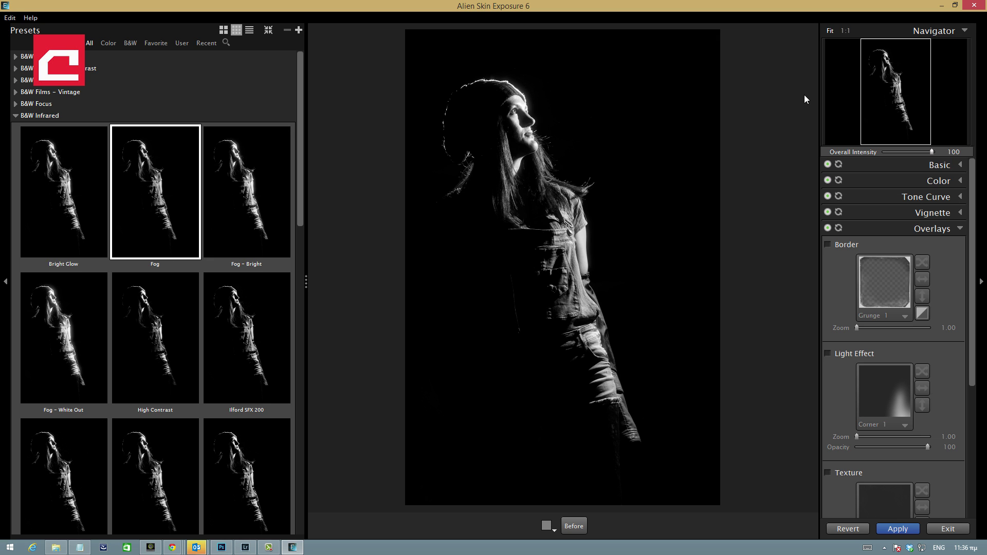
{"action": "left_click", "coordinate": [926, 198]}
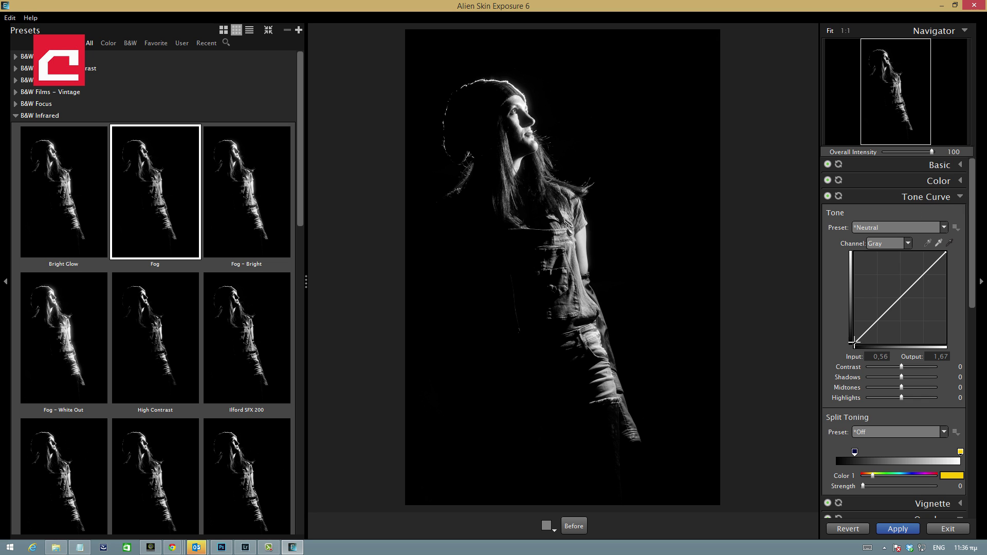
Lift the tone curve's black point to about 6.52 output and apply the Fog look
{"action": "left_click", "coordinate": [852, 342]}
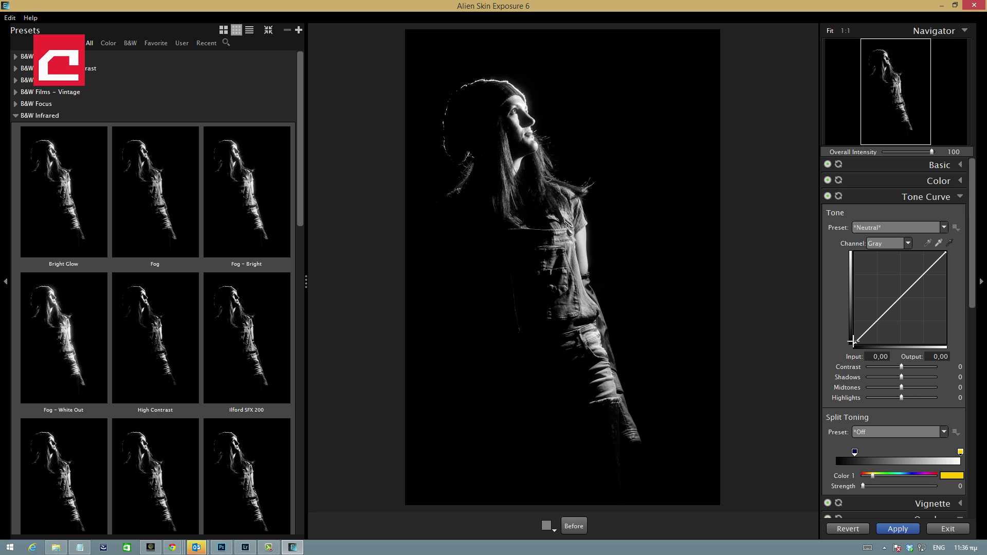
{"action": "left_click_drag", "start_coordinate": [853, 342], "coordinate": [853, 337]}
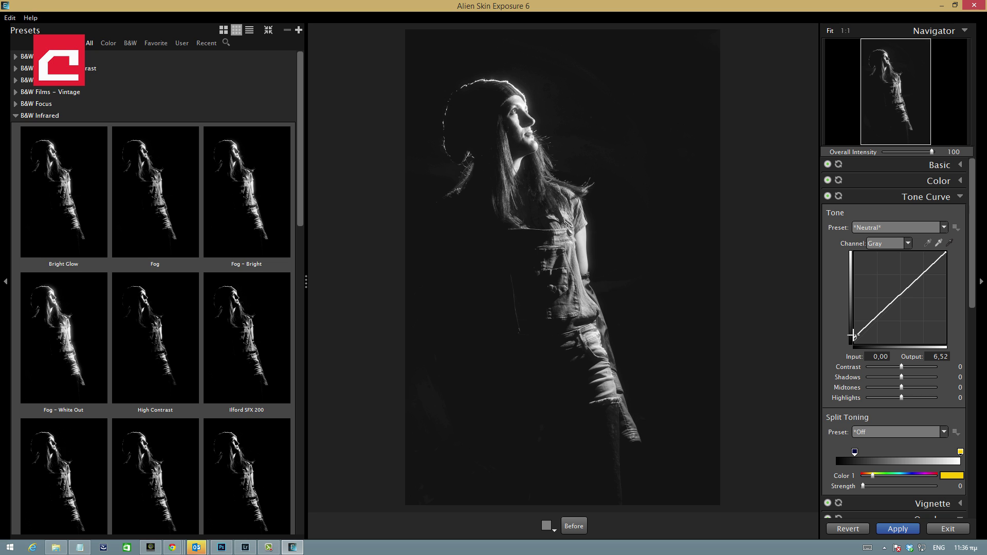
{"action": "left_click_drag", "start_coordinate": [853, 338], "coordinate": [853, 338]}
{"action": "left_click_drag", "start_coordinate": [853, 339], "coordinate": [854, 338]}
{"action": "left_click_drag", "start_coordinate": [853, 336], "coordinate": [855, 338]}
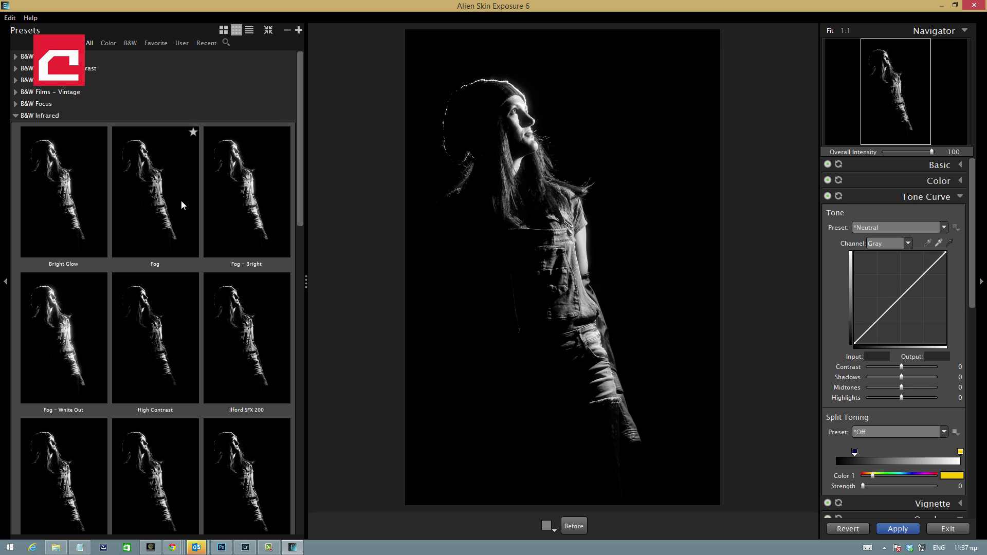
{"action": "key", "text": "ctrl+z"}
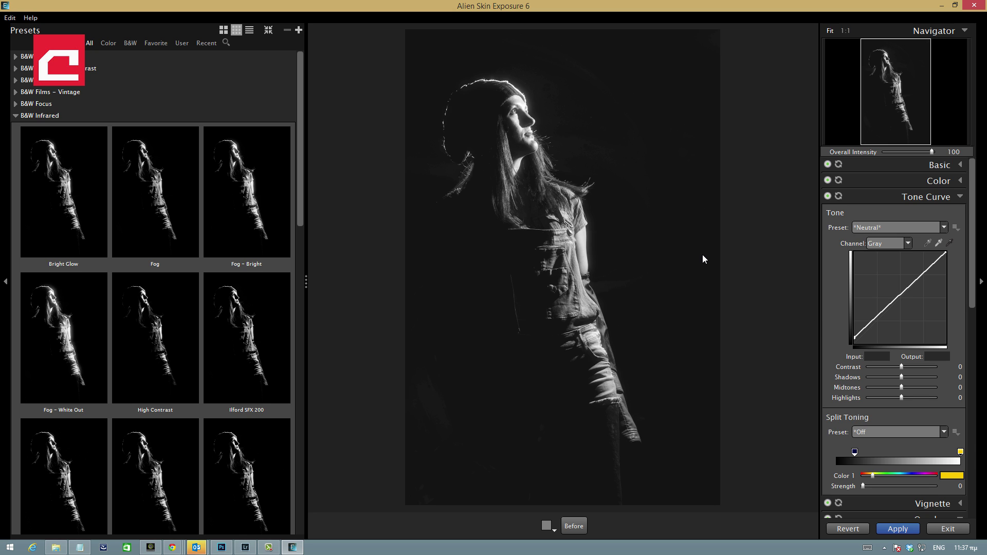
{"action": "left_click", "coordinate": [897, 528]}
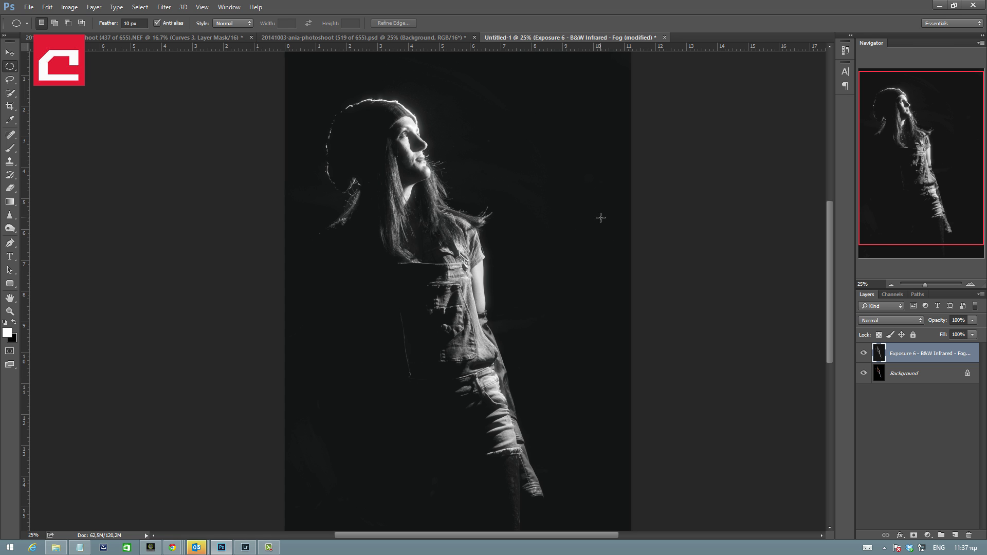
Relaunch Exposure 6 and collapse the Tone Curve and Overlays panels
{"action": "left_click", "coordinate": [156, 7]}
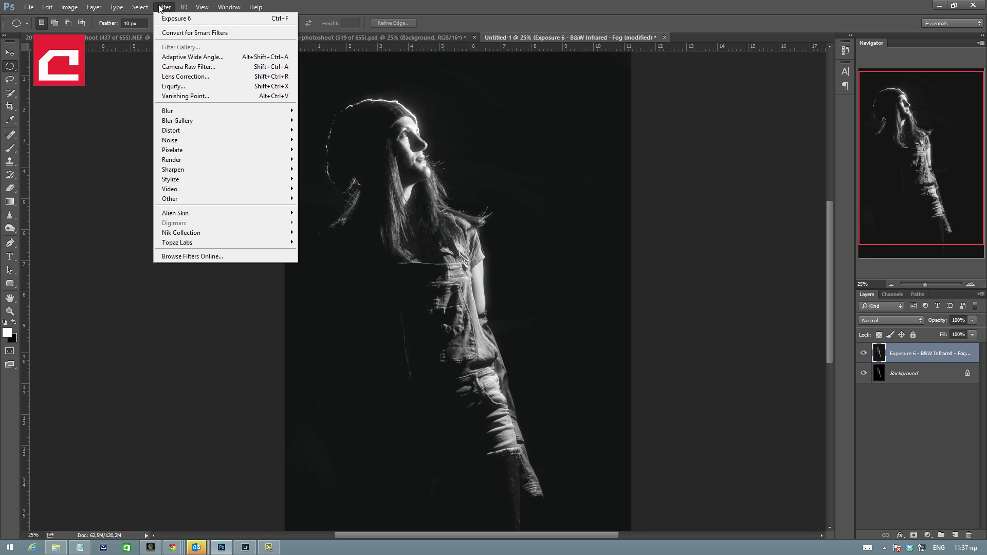
{"action": "mouse_move", "coordinate": [187, 214]}
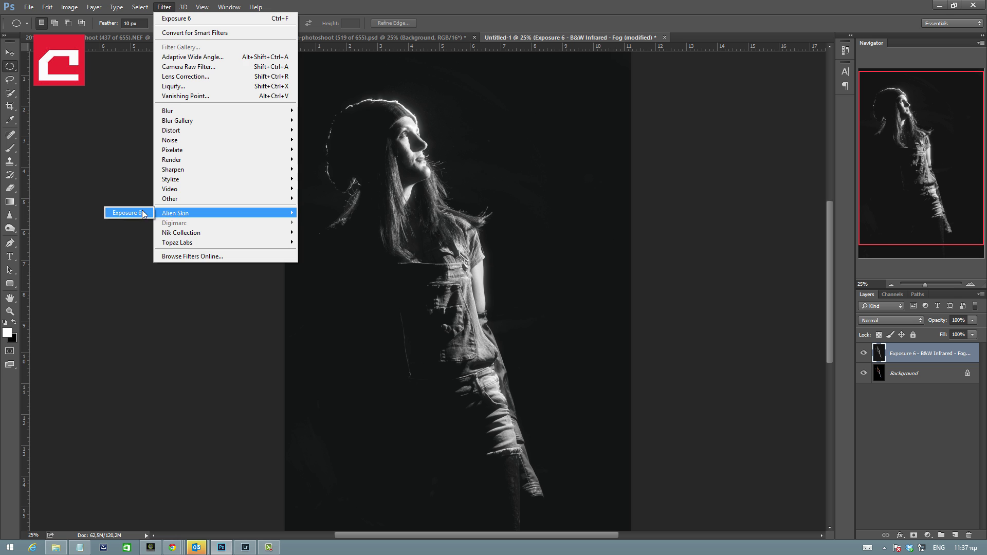
{"action": "left_click", "coordinate": [128, 213]}
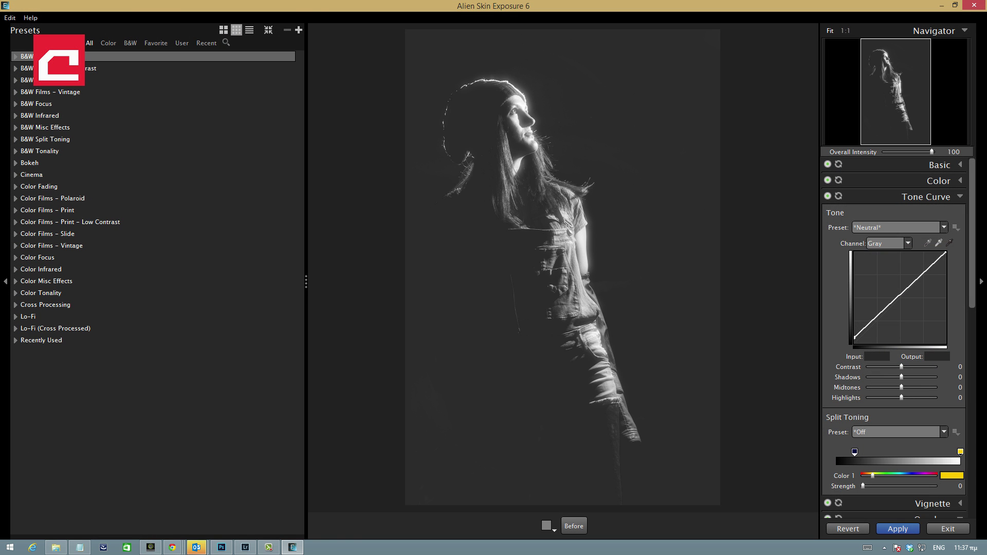
{"action": "left_click", "coordinate": [960, 197]}
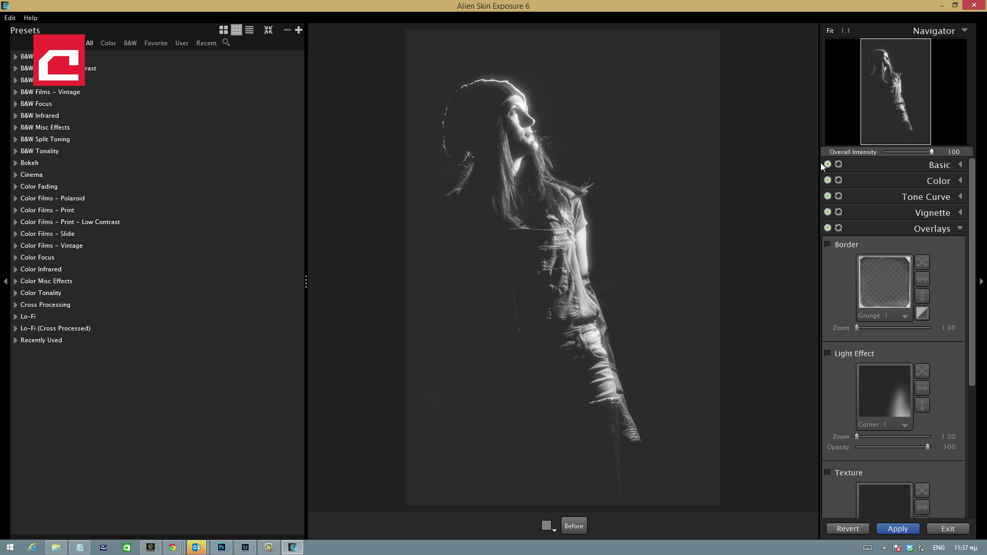
{"action": "left_click", "coordinate": [944, 228]}
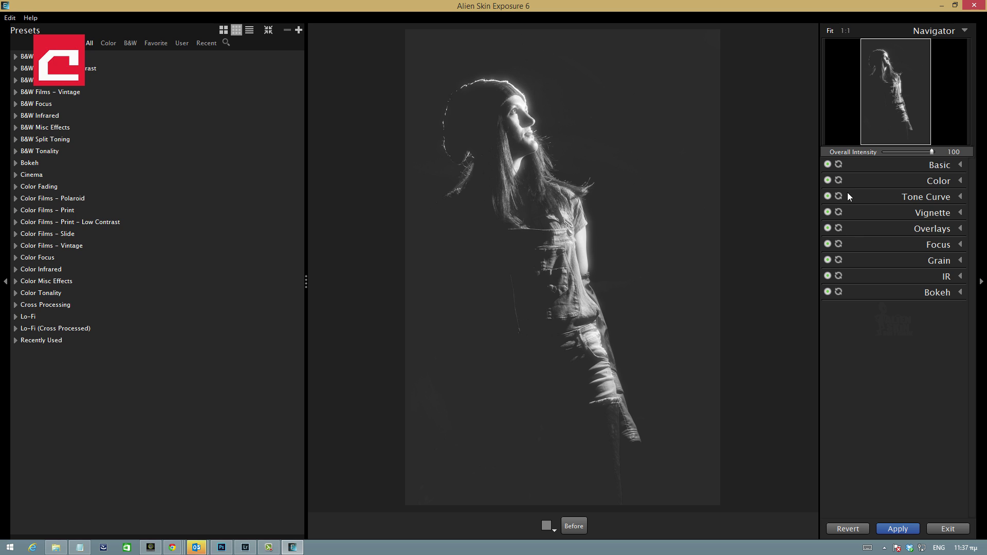
Switch off Basic, Color, Tone Curve, Vignette, Focus, Grain, IR and Bokeh, keeping only Overlays on
{"action": "left_click", "coordinate": [827, 164]}
{"action": "left_click", "coordinate": [828, 180]}
{"action": "left_click", "coordinate": [828, 196]}
{"action": "left_click", "coordinate": [827, 211]}
{"action": "left_click", "coordinate": [827, 228]}
{"action": "left_click", "coordinate": [828, 244]}
{"action": "left_click", "coordinate": [828, 260]}
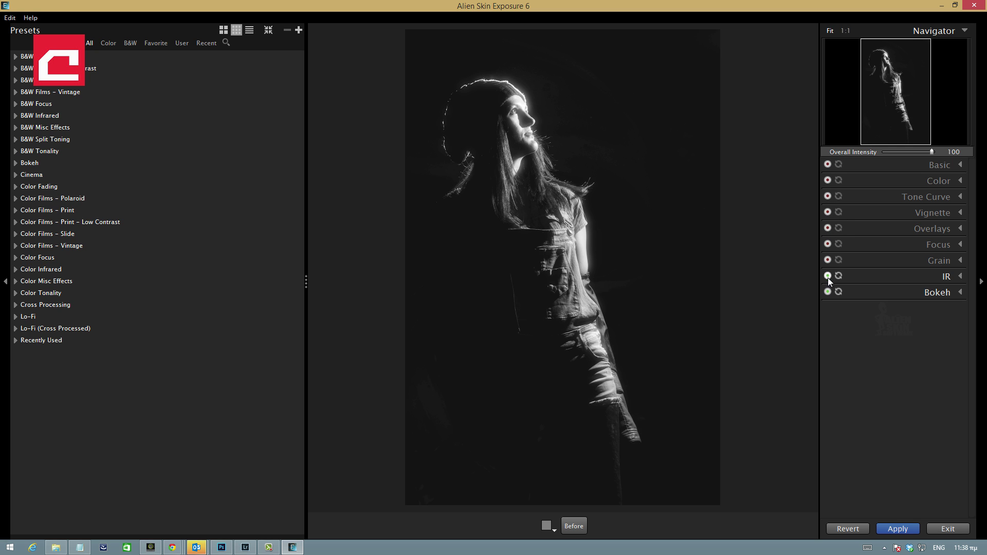
{"action": "left_click", "coordinate": [828, 276]}
{"action": "left_click", "coordinate": [828, 291]}
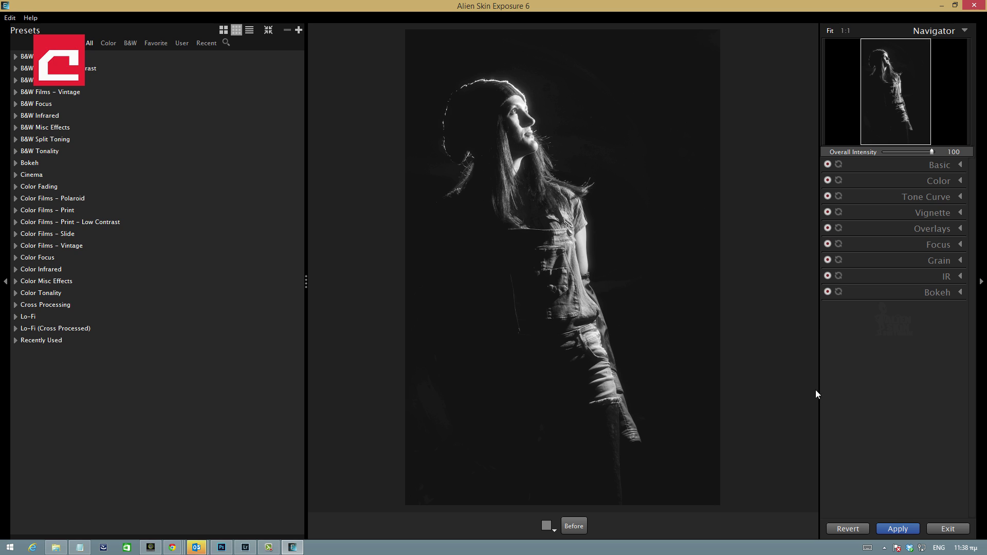
{"action": "left_click", "coordinate": [827, 228]}
Enable the Texture overlay and preview the Dust 1 and Scratches 10 textures
{"action": "left_click", "coordinate": [944, 229]}
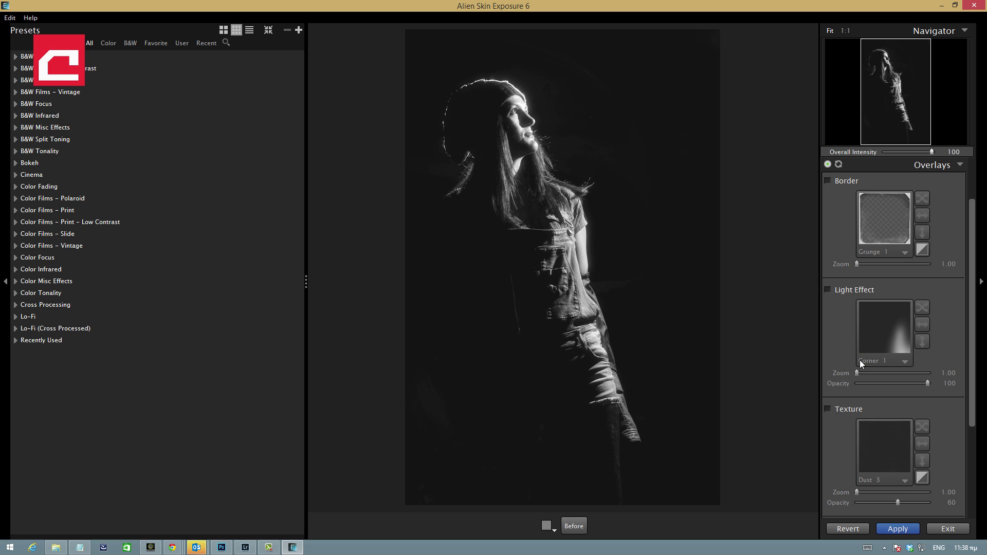
{"action": "left_click", "coordinate": [827, 409]}
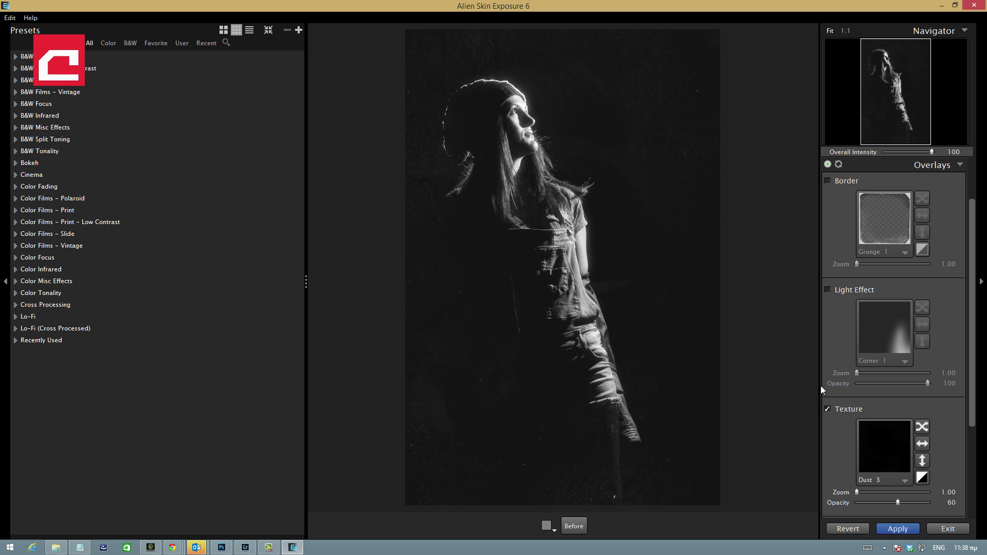
{"action": "left_click", "coordinate": [899, 481]}
{"action": "left_click", "coordinate": [802, 149]}
{"action": "left_click", "coordinate": [733, 153]}
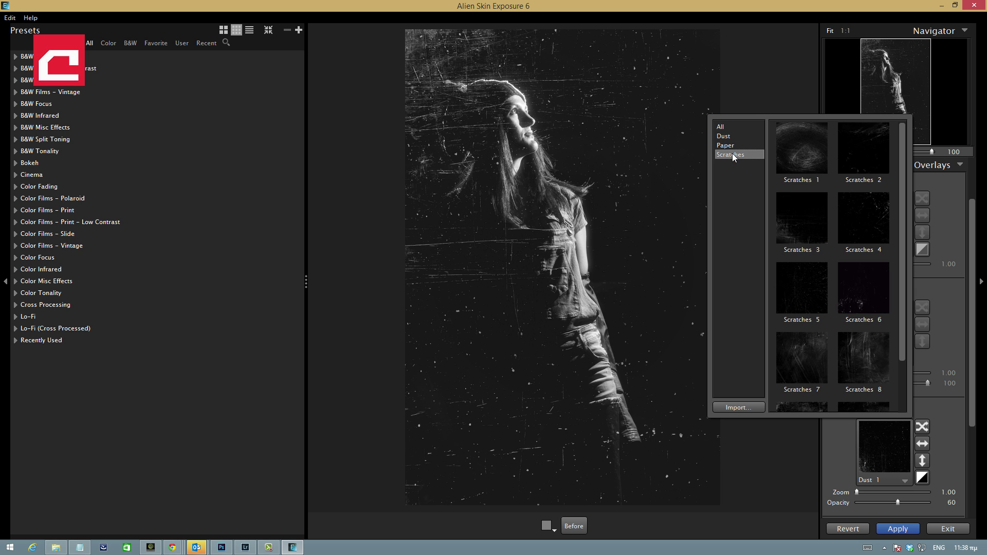
{"action": "left_click", "coordinate": [855, 408]}
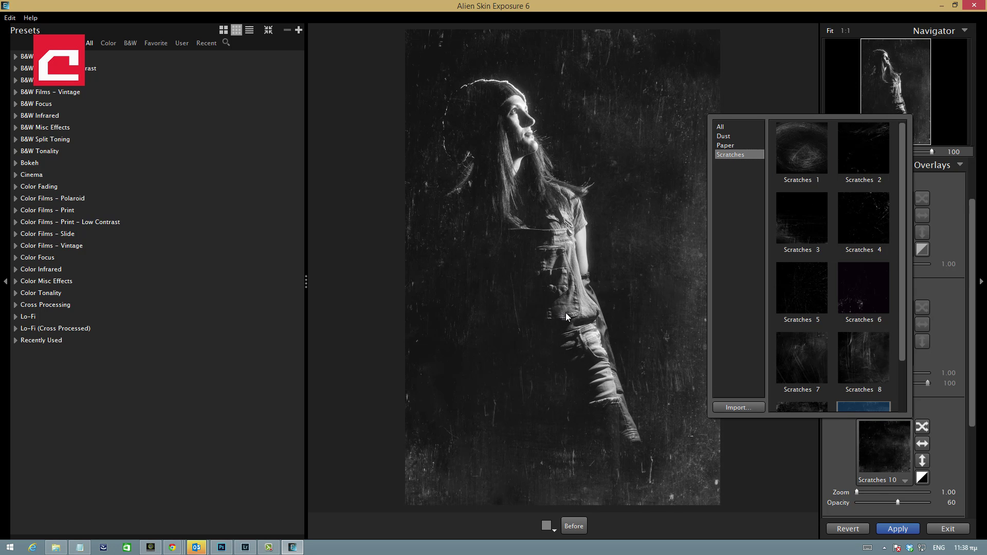
{"action": "left_click", "coordinate": [784, 485]}
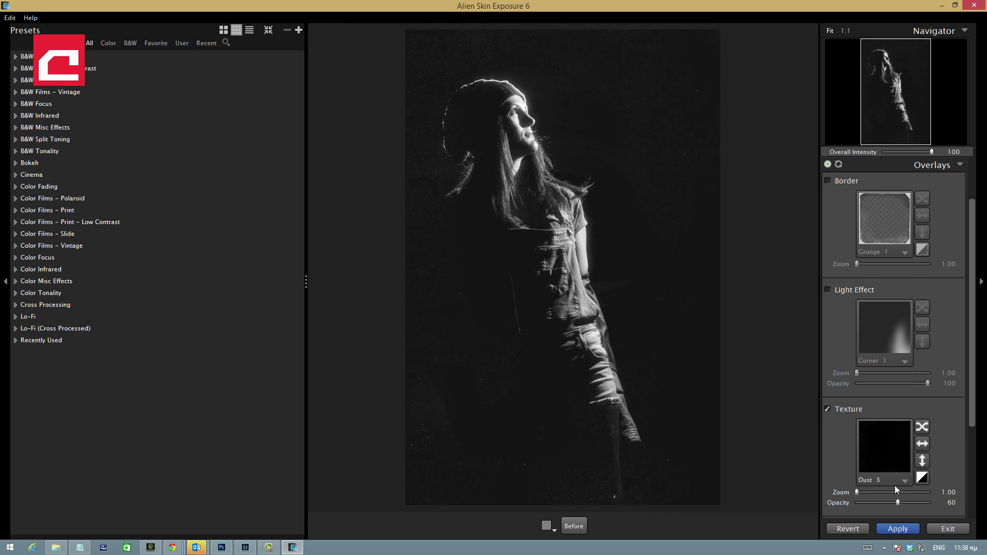
Try Dust 5, Scratches 3 and 4, then settle on Scratches 8 and apply it
{"action": "left_click", "coordinate": [882, 448]}
{"action": "left_click", "coordinate": [802, 288]}
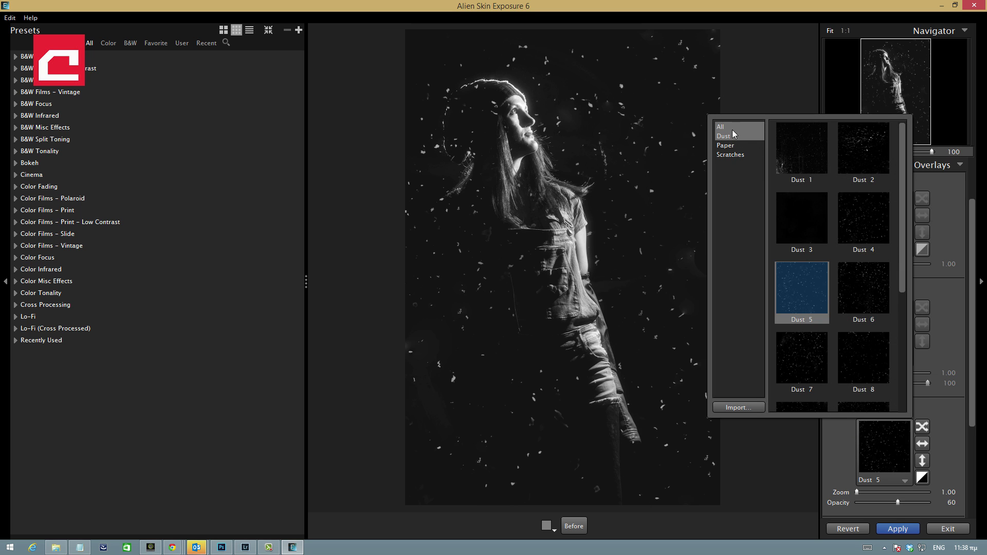
{"action": "left_click", "coordinate": [731, 153]}
{"action": "left_click", "coordinate": [779, 219]}
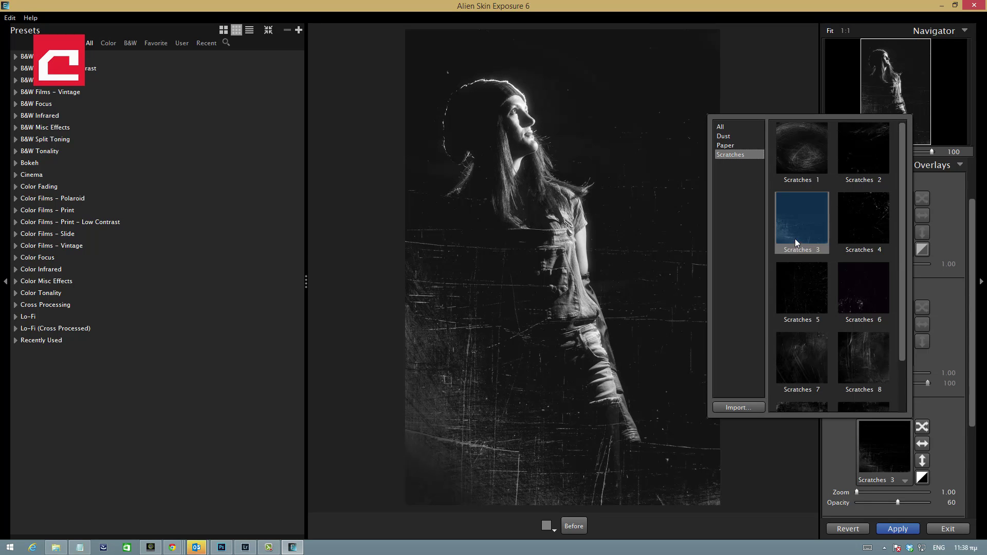
{"action": "left_click", "coordinate": [864, 232]}
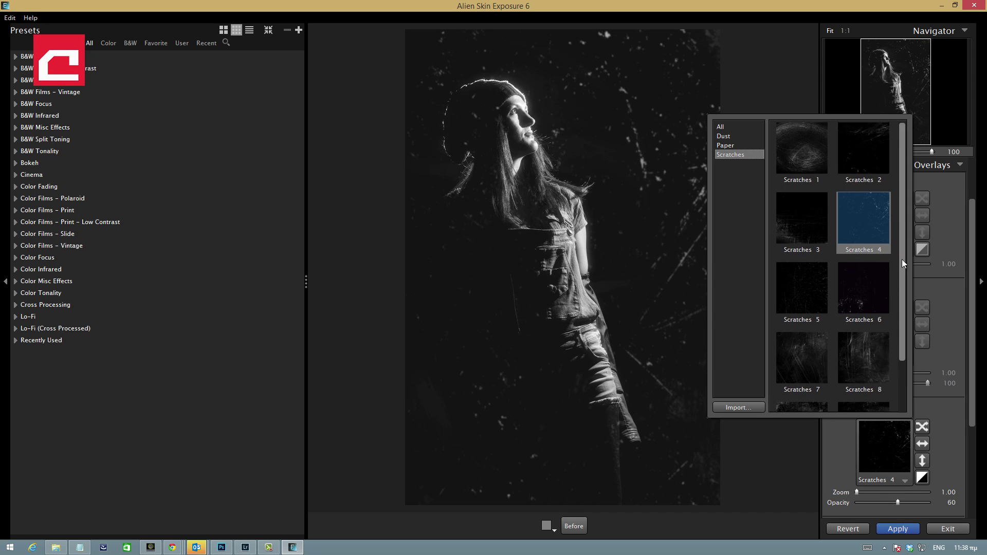
{"action": "scroll", "coordinate": [902, 248], "scroll_direction": "down", "scroll_amount": 2}
{"action": "left_click", "coordinate": [885, 315]}
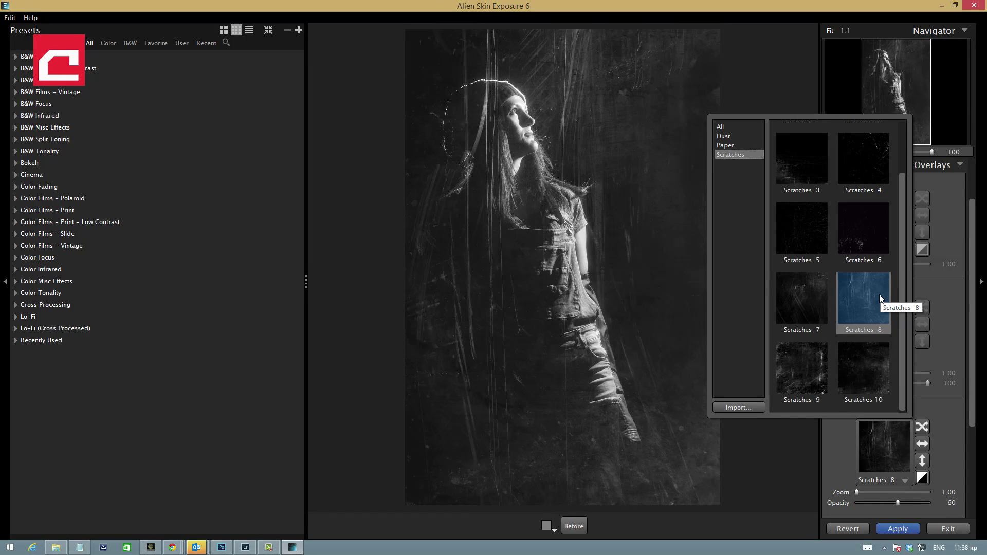
{"action": "left_click", "coordinate": [857, 291]}
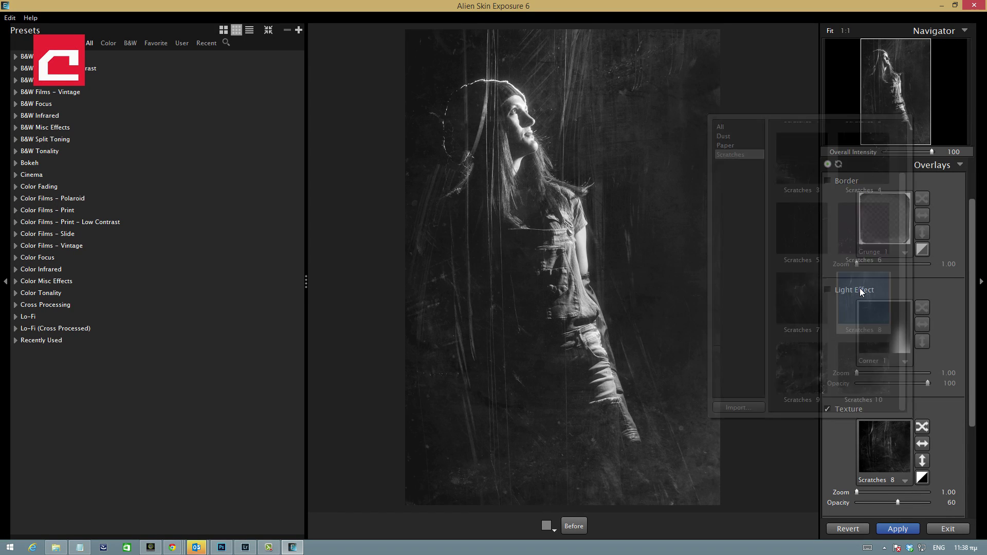
{"action": "left_click", "coordinate": [897, 528]}
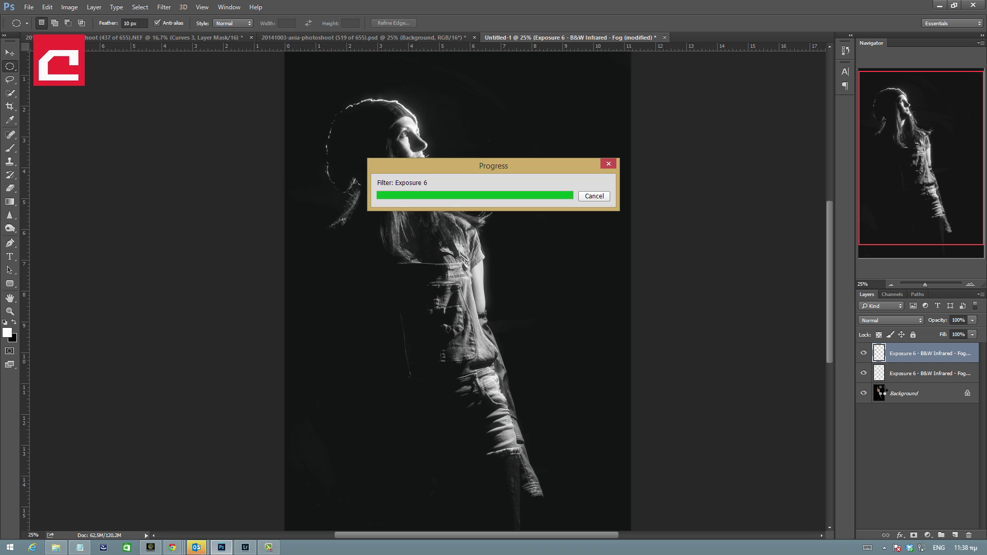
Toggle the scratched Exposure 6 layer off and on to compare, then drag it to the trash
{"action": "left_click", "coordinate": [864, 353]}
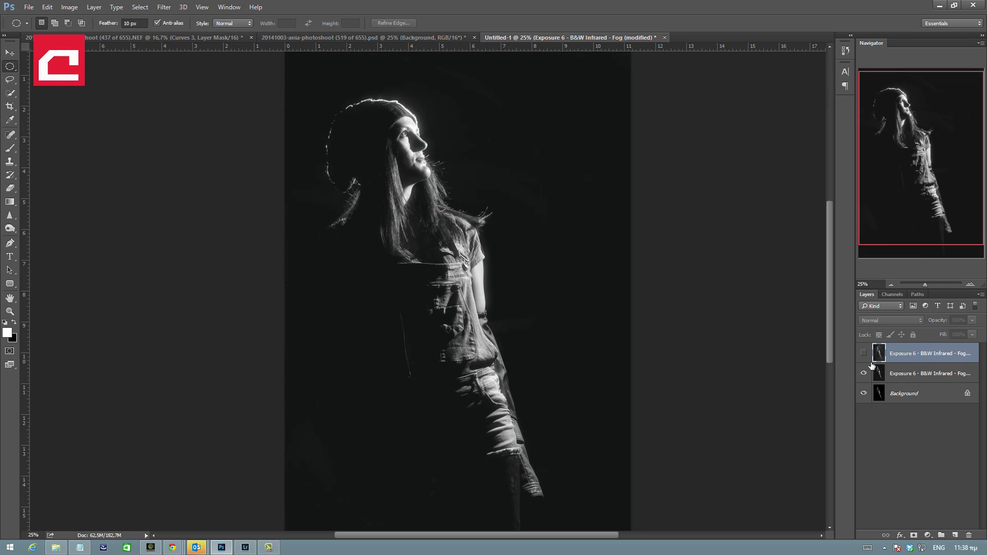
{"action": "left_click", "coordinate": [879, 372]}
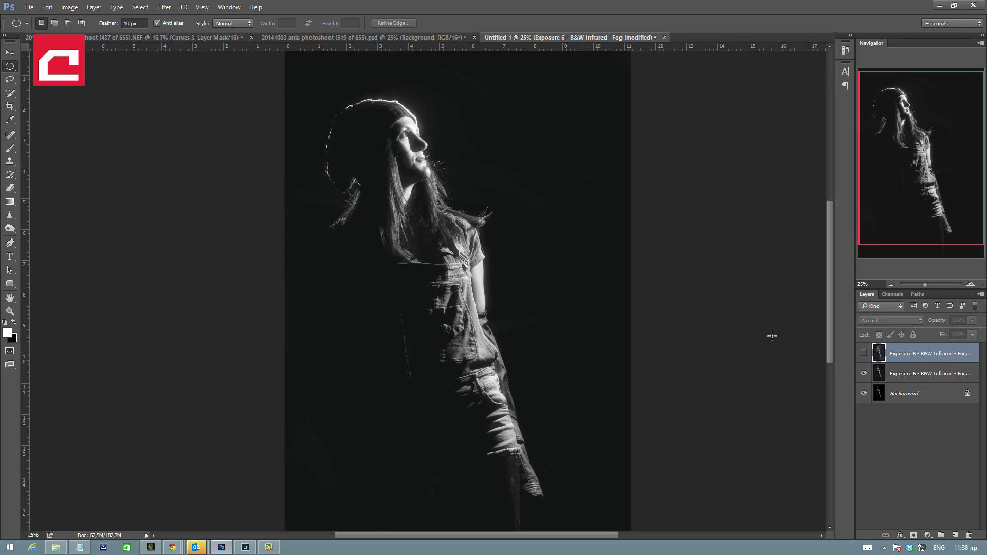
{"action": "left_click", "coordinate": [895, 351]}
{"action": "left_click", "coordinate": [863, 353]}
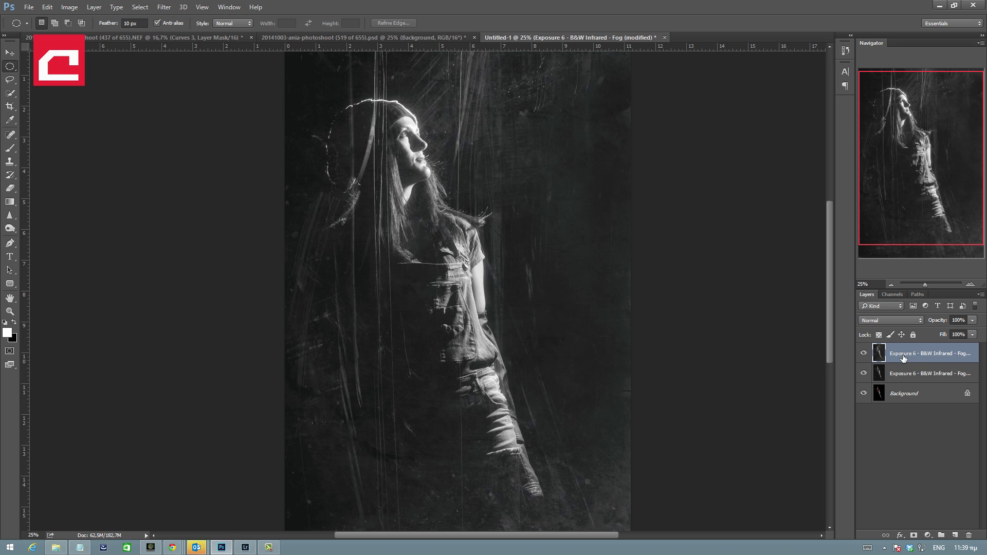
{"action": "left_click_drag", "start_coordinate": [906, 356], "coordinate": [969, 535]}
{"action": "left_click", "coordinate": [164, 7]}
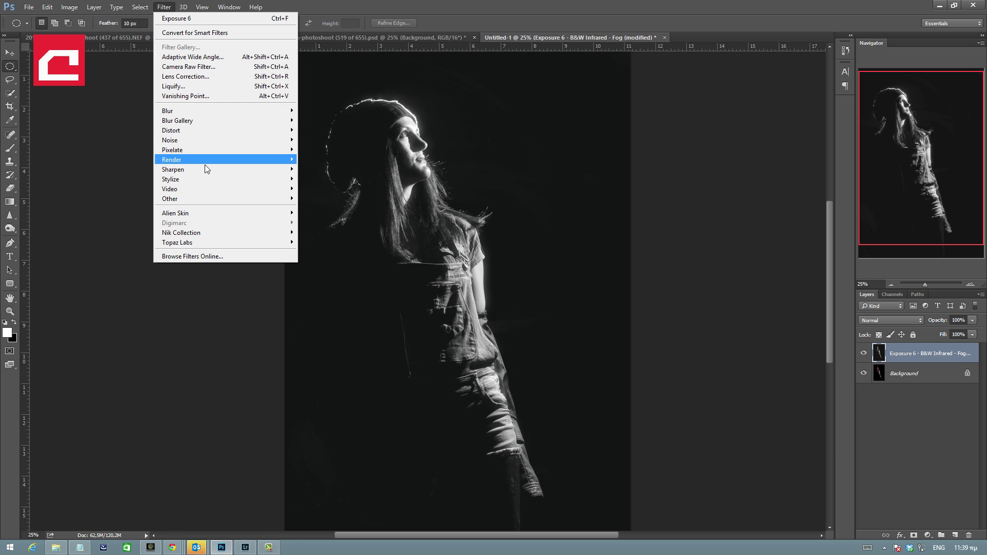
{"action": "mouse_move", "coordinate": [205, 214]}
{"action": "left_click", "coordinate": [146, 213]}
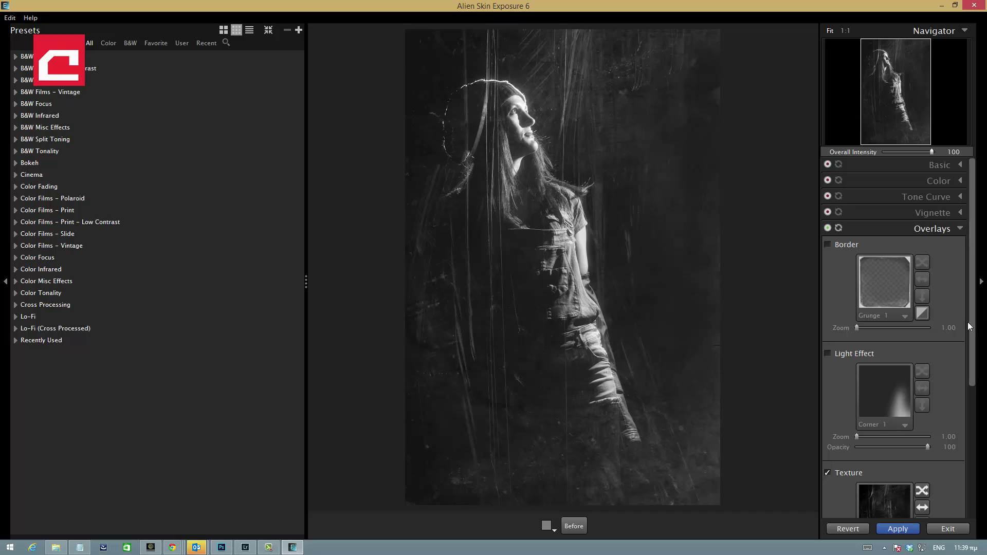
{"action": "scroll", "coordinate": [969, 326], "scroll_direction": "down", "scroll_amount": 3}
{"action": "mouse_move", "coordinate": [887, 415]}
{"action": "left_mouse_down"}
{"action": "mouse_move", "coordinate": [863, 411]}
{"action": "mouse_move", "coordinate": [889, 412]}
{"action": "left_mouse_up"}
{"action": "left_click", "coordinate": [898, 529]}
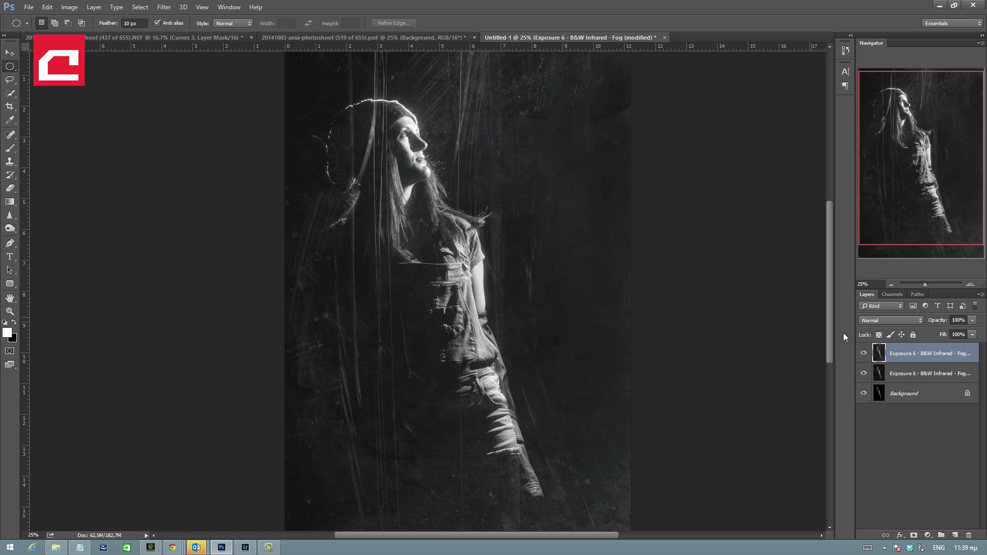
{"action": "left_click_drag", "start_coordinate": [910, 353], "coordinate": [968, 535]}
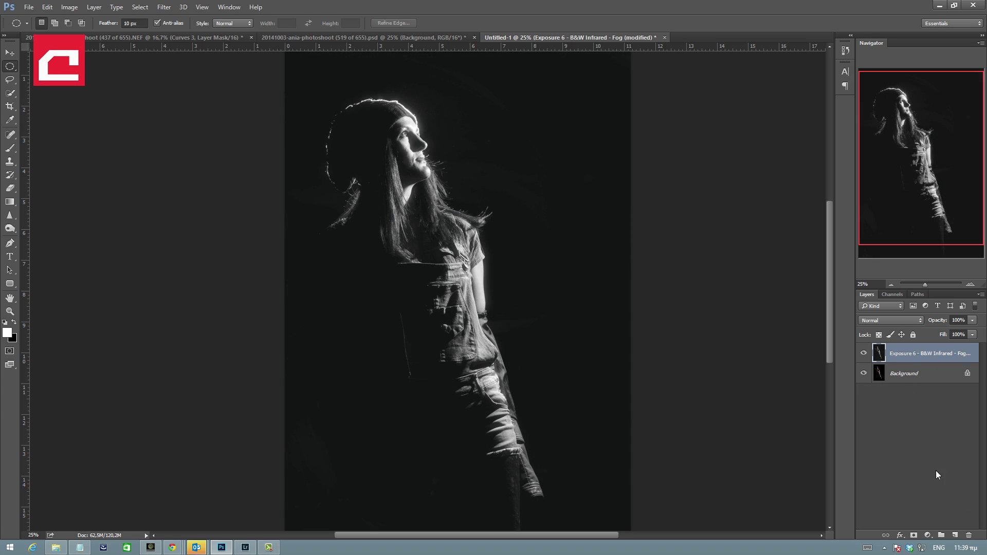
Add a new Layer 1, set the background colour to black, and fill the layer with it
{"action": "left_click", "coordinate": [956, 535]}
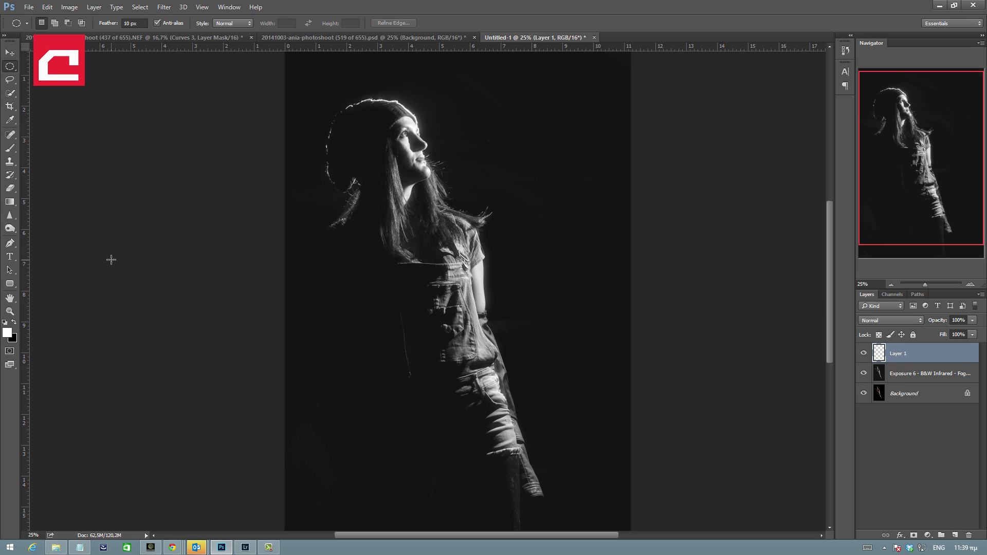
{"action": "left_click", "coordinate": [13, 337]}
{"action": "left_click_drag", "start_coordinate": [150, 418], "coordinate": [119, 468]}
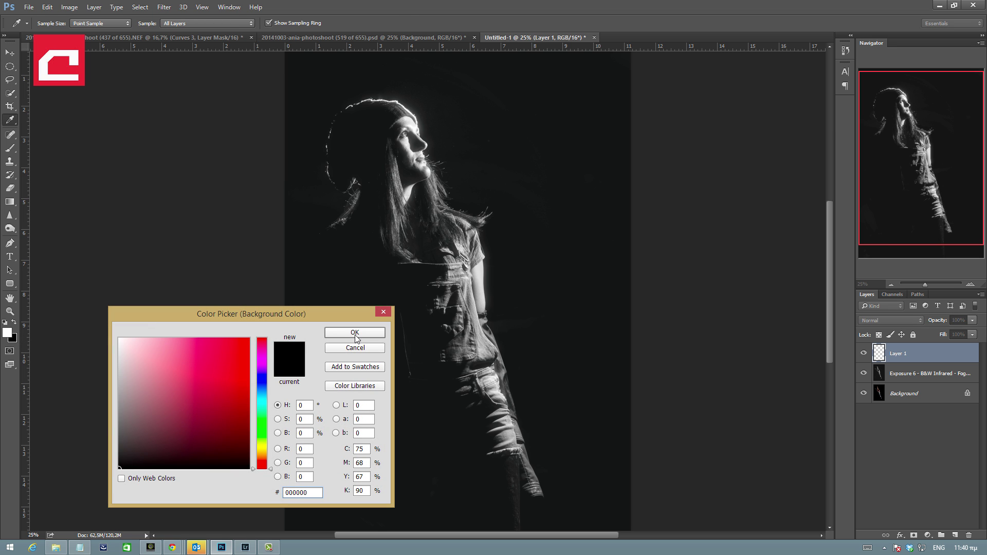
{"action": "left_click", "coordinate": [355, 333]}
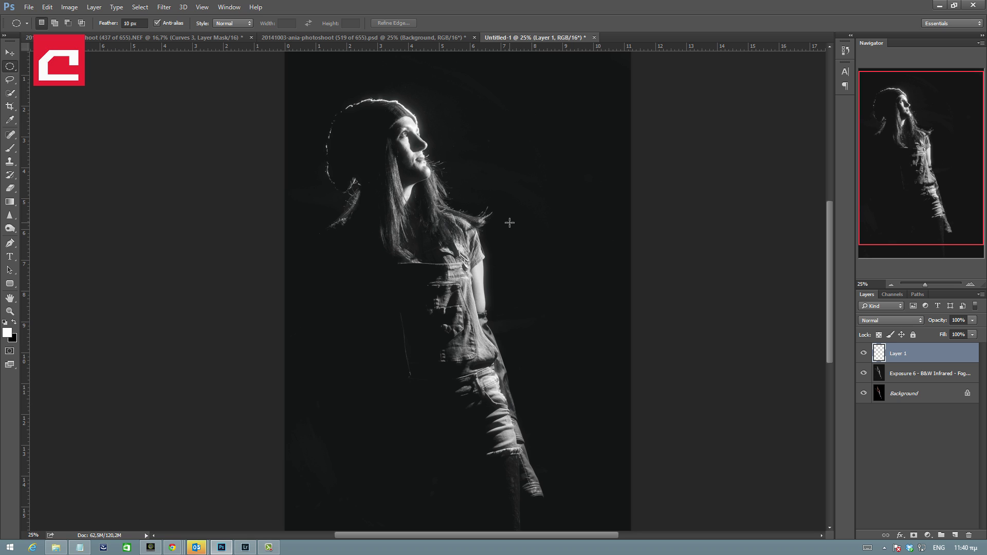
{"action": "key", "text": "ctrl+BackSpace"}
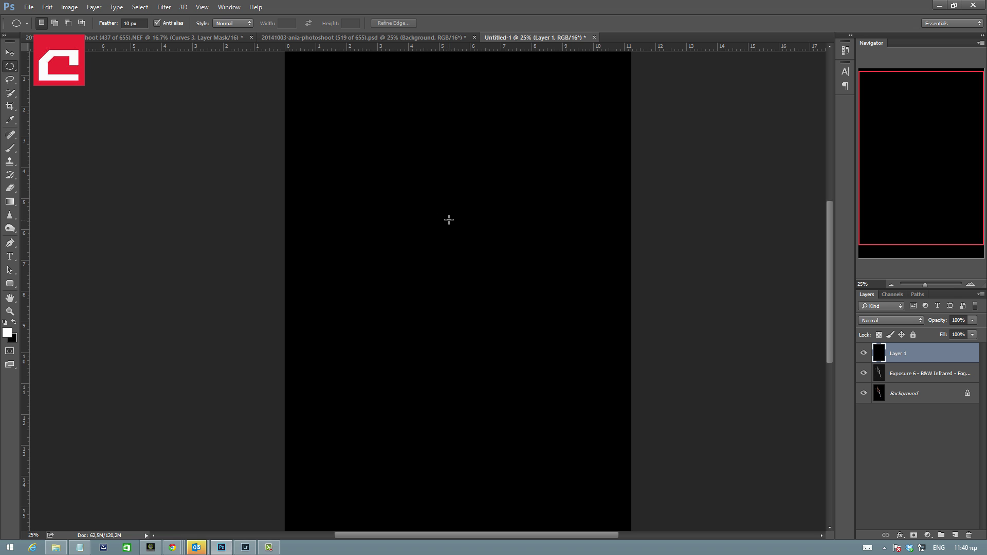
Launch Alien Skin Exposure 6 on the black Layer 1
{"action": "left_click", "coordinate": [165, 7]}
{"action": "mouse_move", "coordinate": [202, 214]}
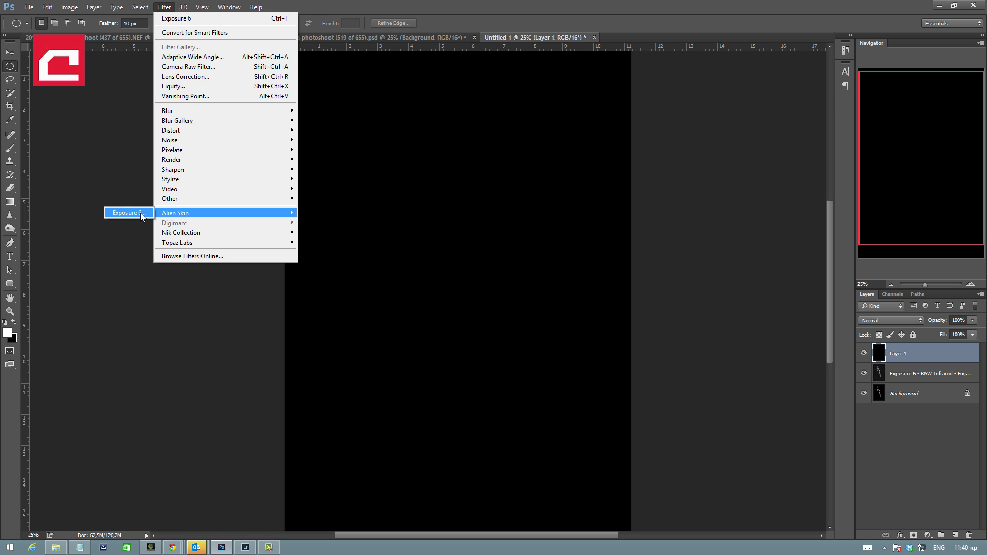
{"action": "left_click", "coordinate": [139, 216]}
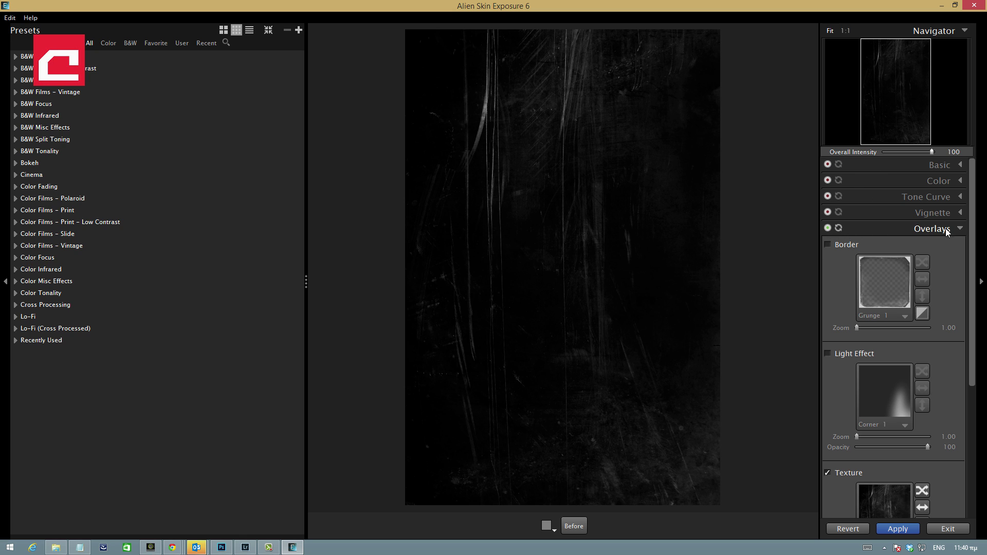
Re-enable the Scratches 8 texture overlay, raise its opacity to 100, and apply
{"action": "scroll", "coordinate": [915, 268], "scroll_direction": "down", "scroll_amount": 5}
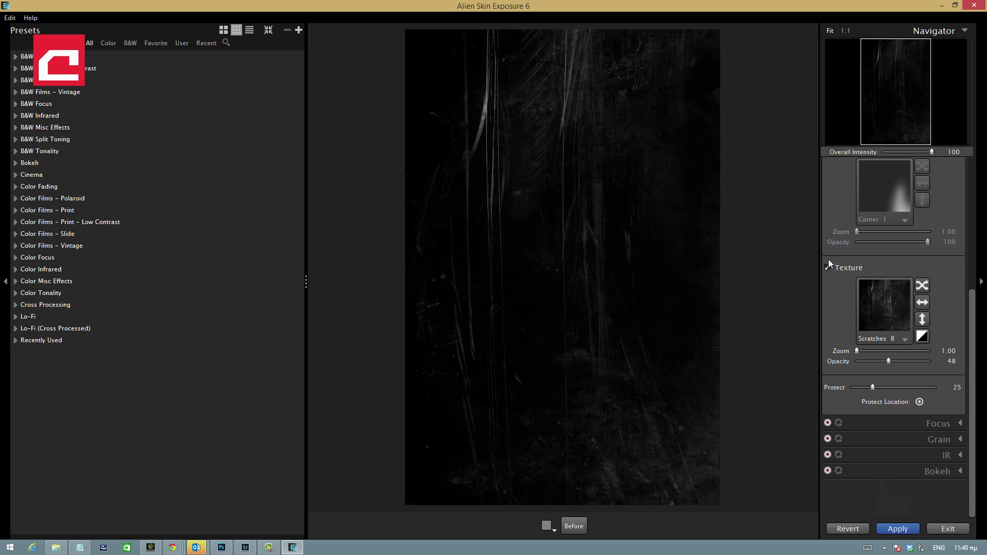
{"action": "double_click", "coordinate": [828, 266]}
{"action": "left_click", "coordinate": [894, 339]}
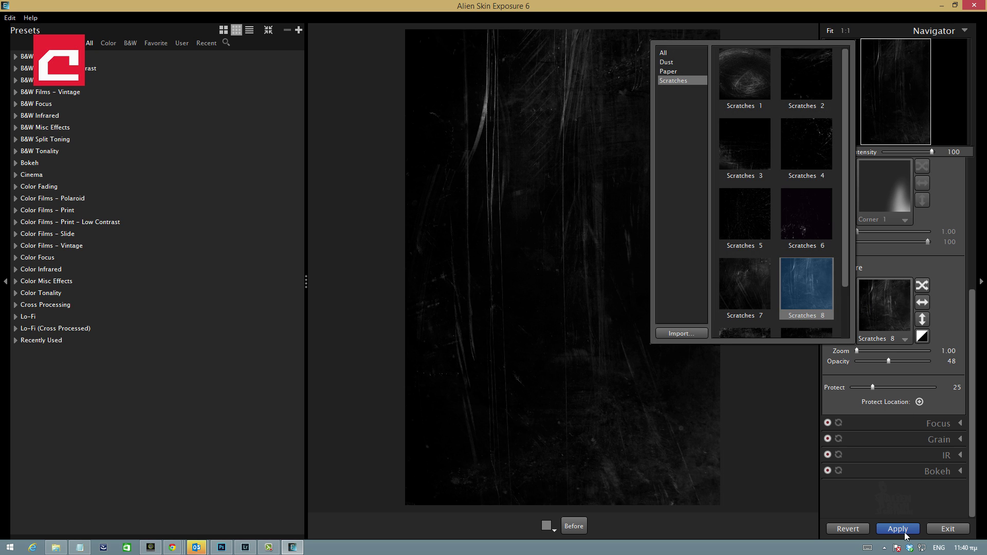
{"action": "left_click", "coordinate": [897, 308]}
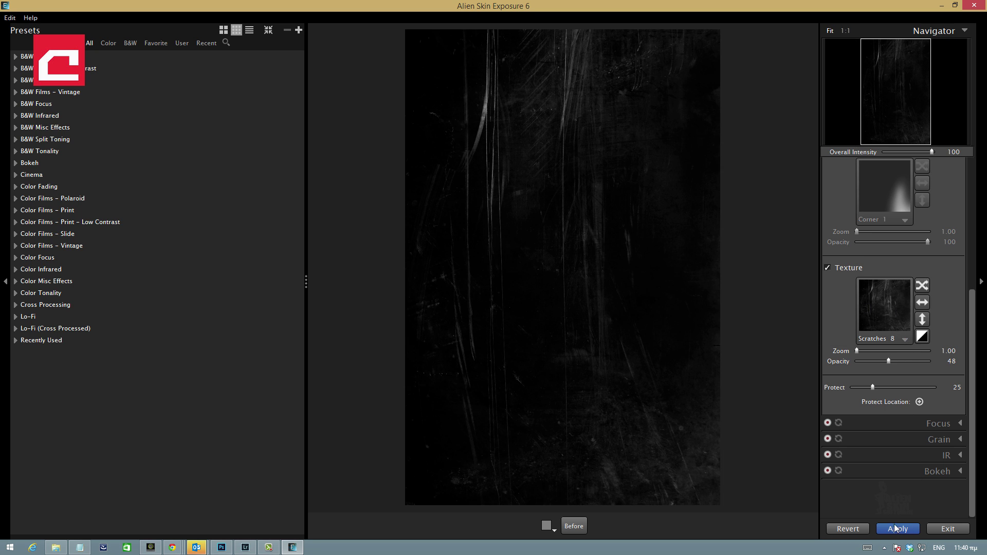
{"action": "left_click_drag", "start_coordinate": [887, 360], "coordinate": [939, 365]}
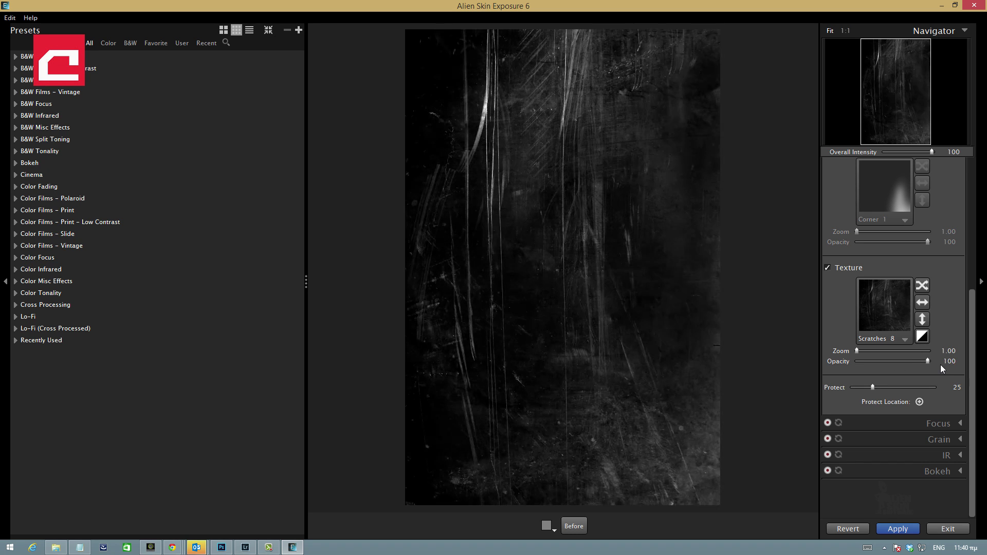
{"action": "left_click", "coordinate": [902, 530]}
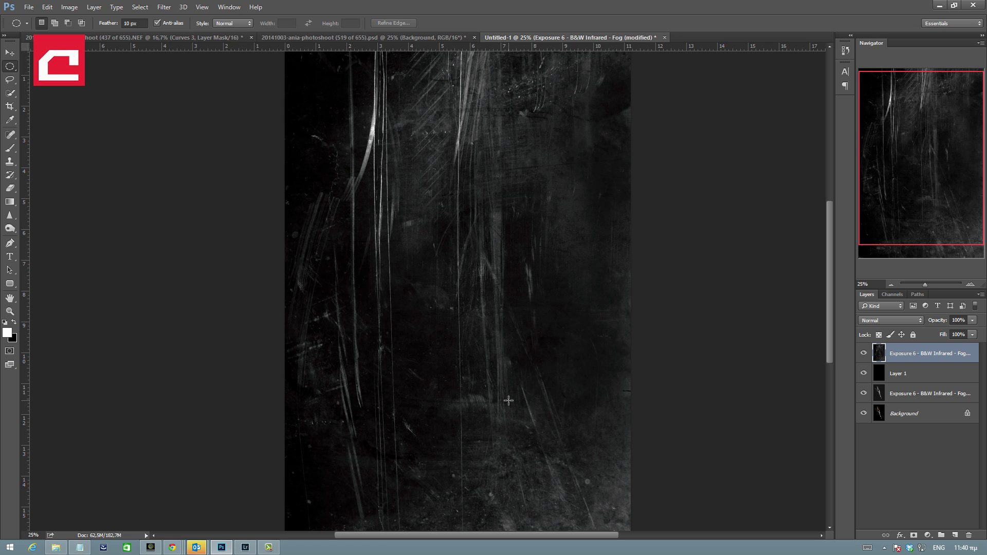
Hide the black Layer 1 and try Lighten and Screen blend modes on the texture and portrait layers
{"action": "left_click", "coordinate": [894, 375]}
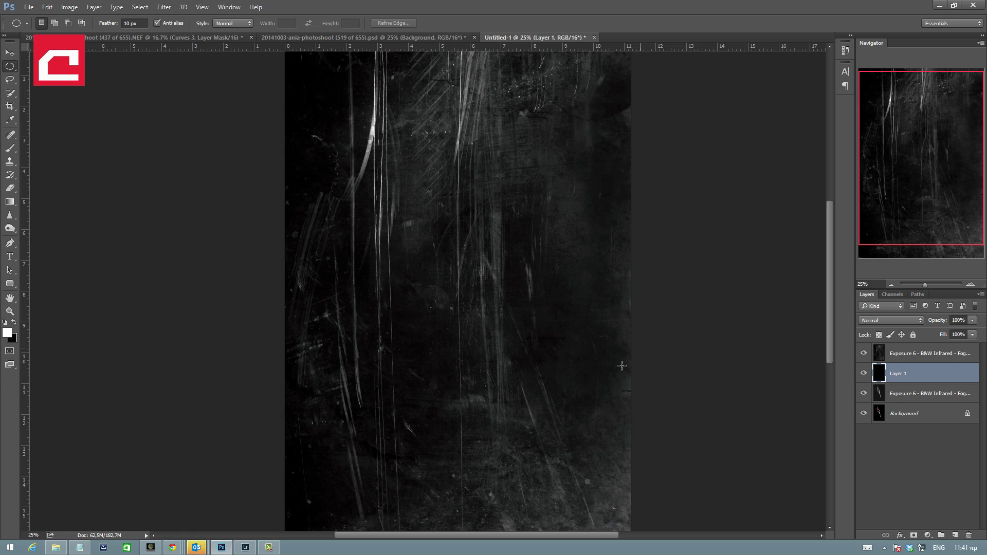
{"action": "left_click", "coordinate": [864, 375]}
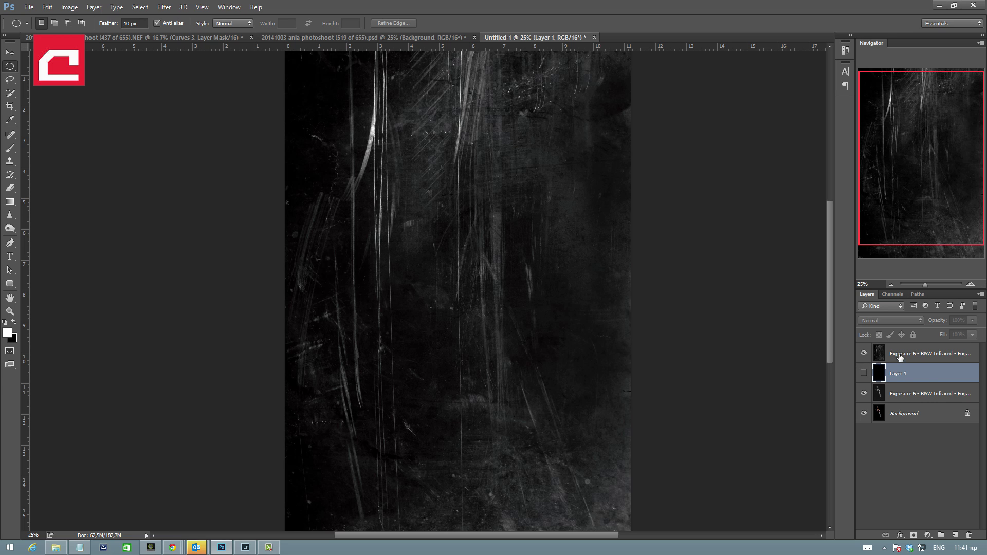
{"action": "left_click", "coordinate": [900, 356]}
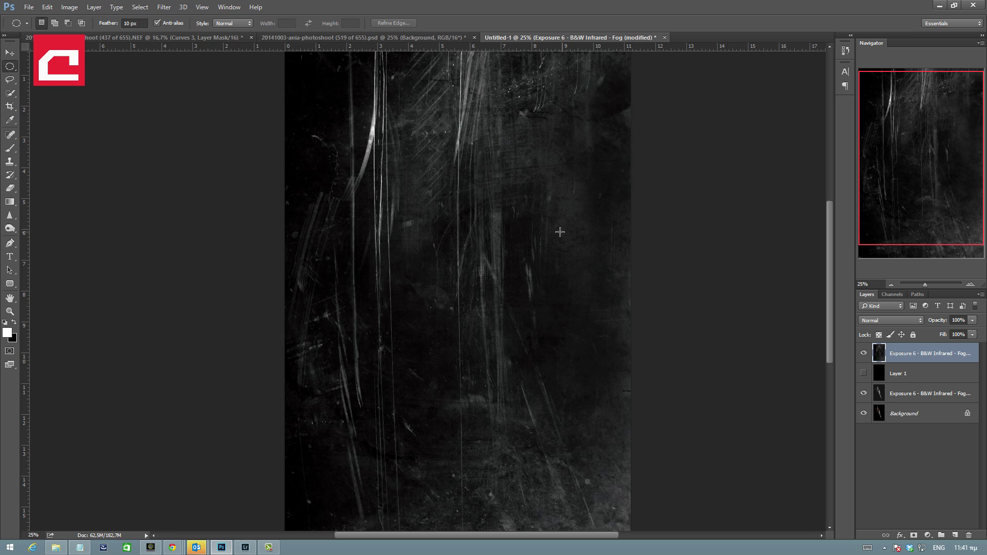
{"action": "left_click", "coordinate": [881, 322]}
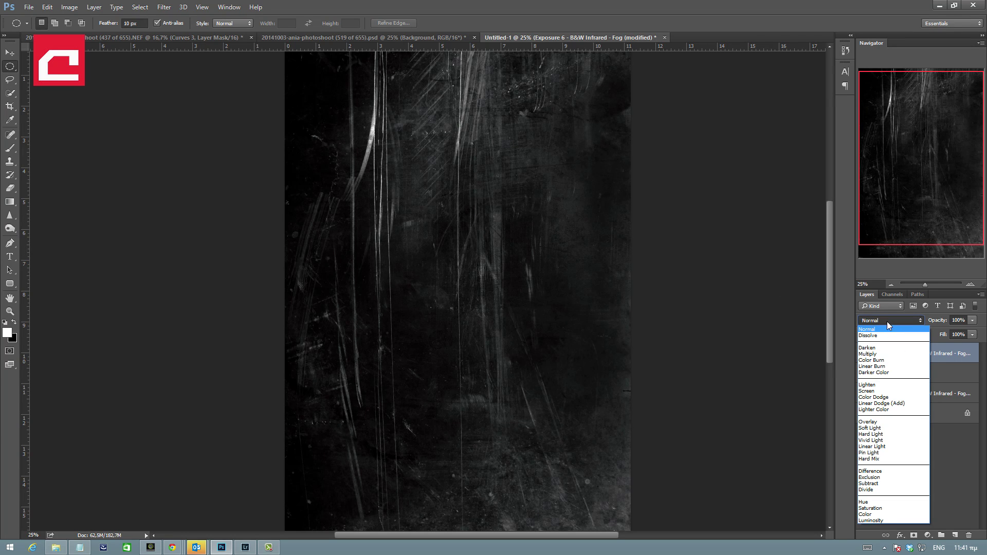
{"action": "left_click", "coordinate": [878, 390]}
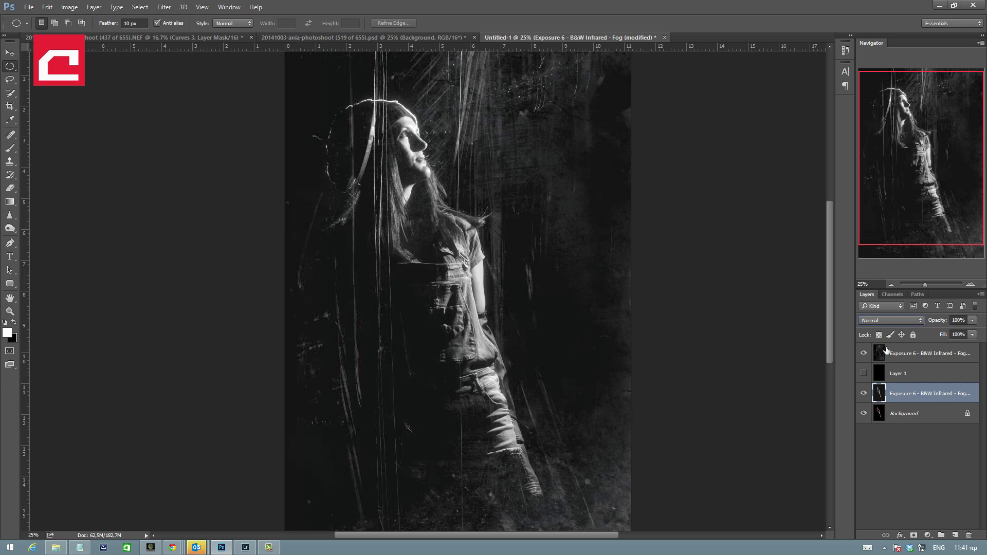
{"action": "left_click", "coordinate": [951, 393]}
{"action": "left_click", "coordinate": [881, 320]}
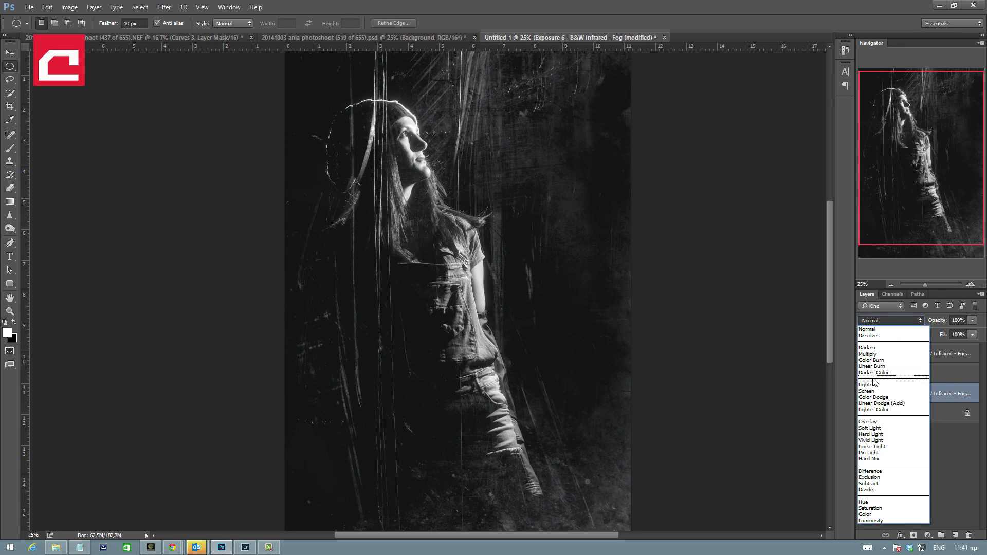
{"action": "left_click", "coordinate": [868, 391]}
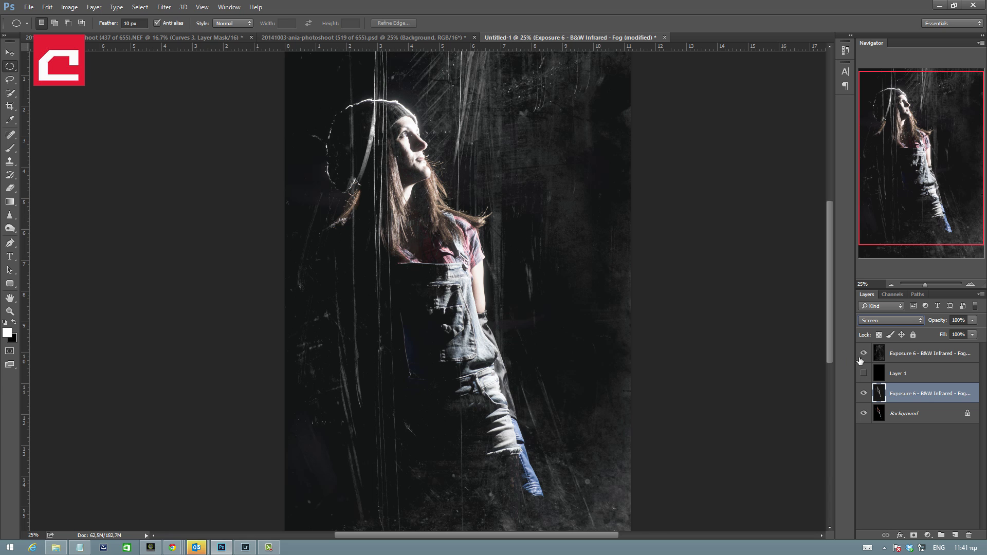
{"action": "left_click", "coordinate": [893, 320]}
{"action": "left_click", "coordinate": [880, 391]}
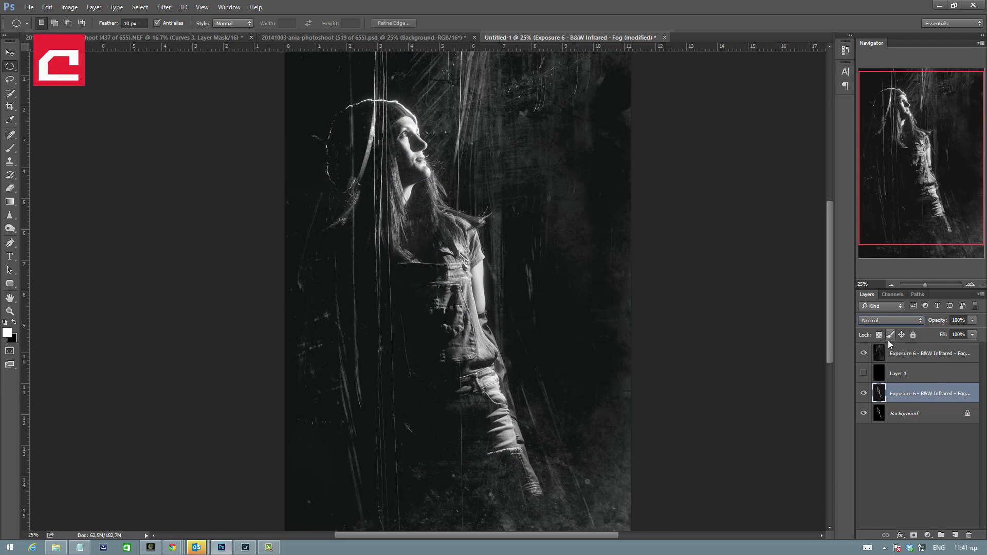
Set the top scratch texture layer's blend mode to Screen
{"action": "left_click", "coordinate": [904, 355]}
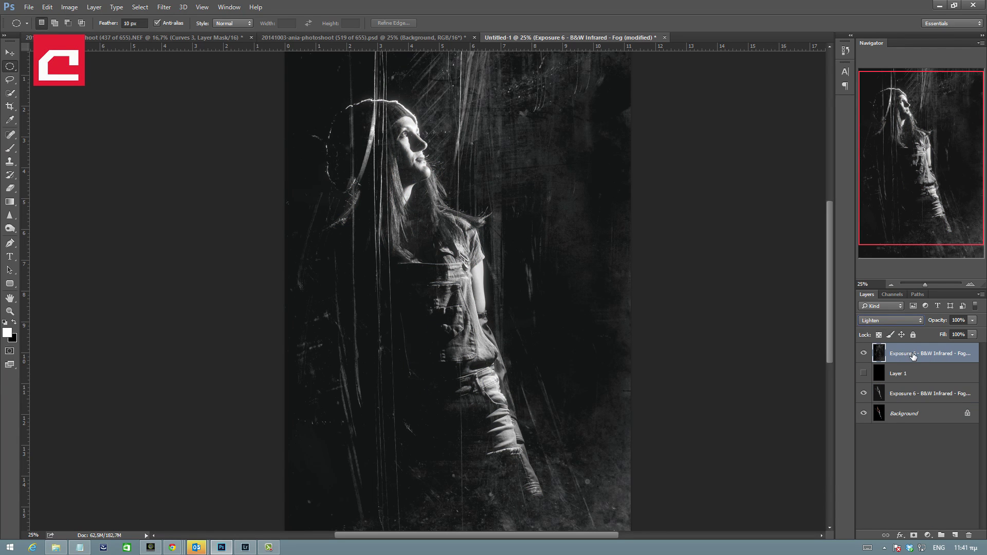
{"action": "left_click", "coordinate": [893, 322]}
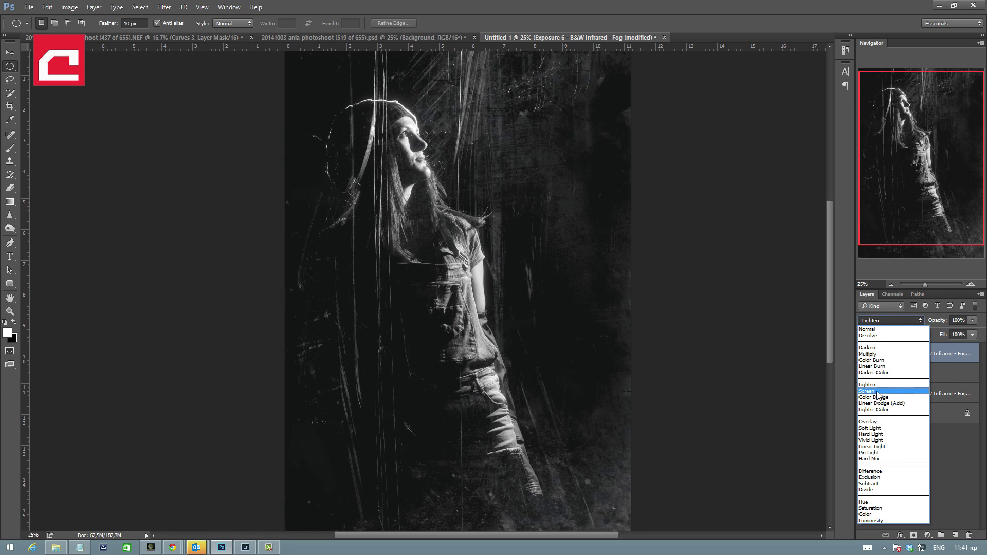
{"action": "left_click", "coordinate": [878, 392]}
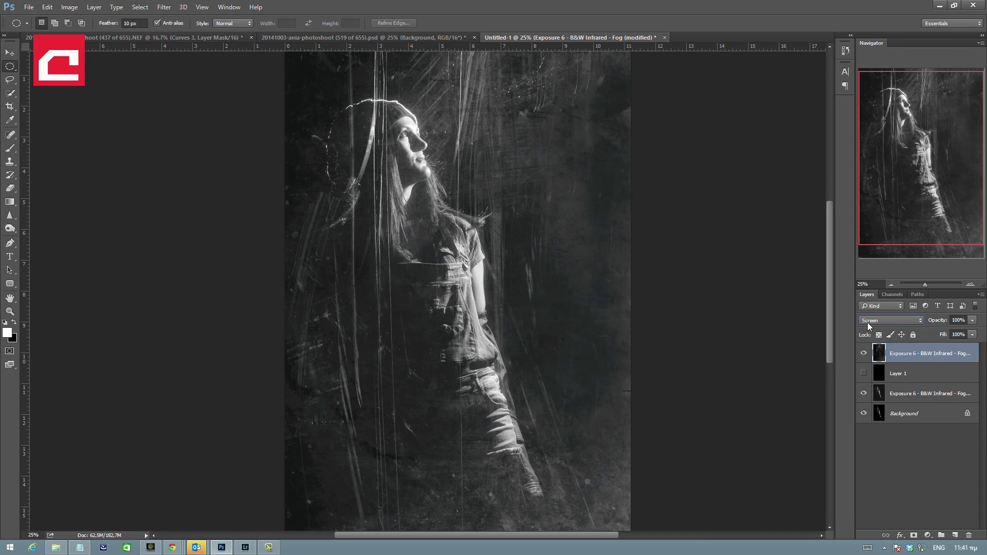
{"action": "left_click", "coordinate": [892, 320]}
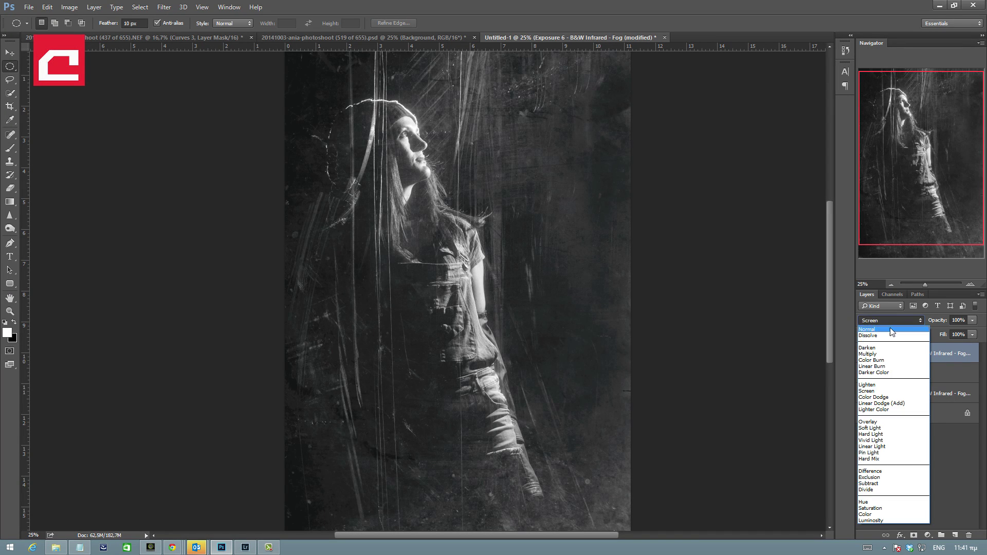
{"action": "left_click", "coordinate": [890, 328]}
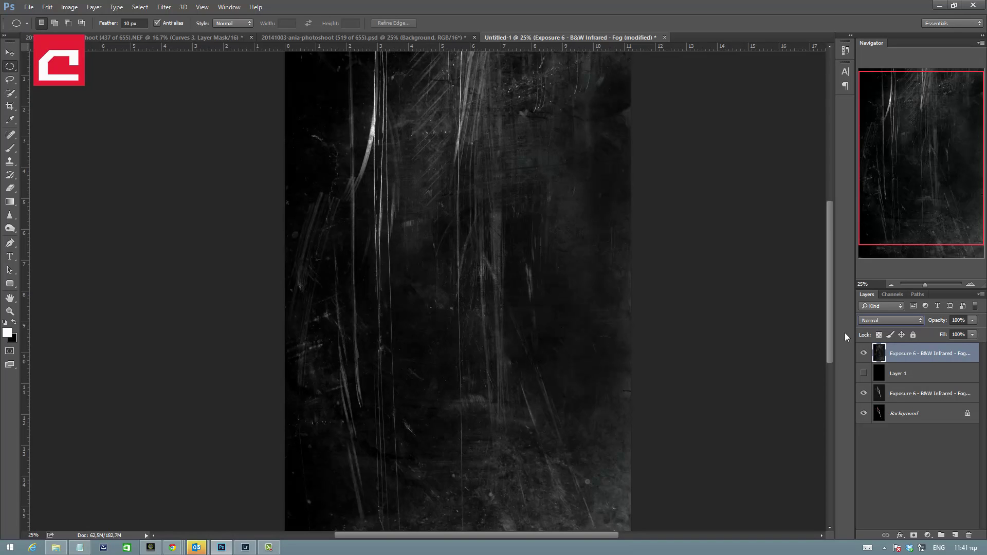
{"action": "left_click", "coordinate": [871, 320]}
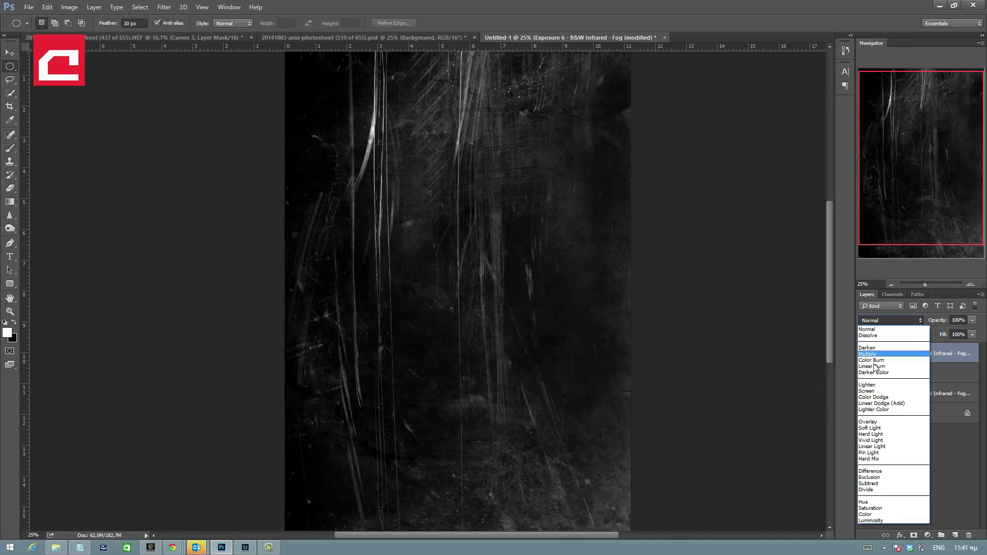
{"action": "left_click", "coordinate": [864, 392]}
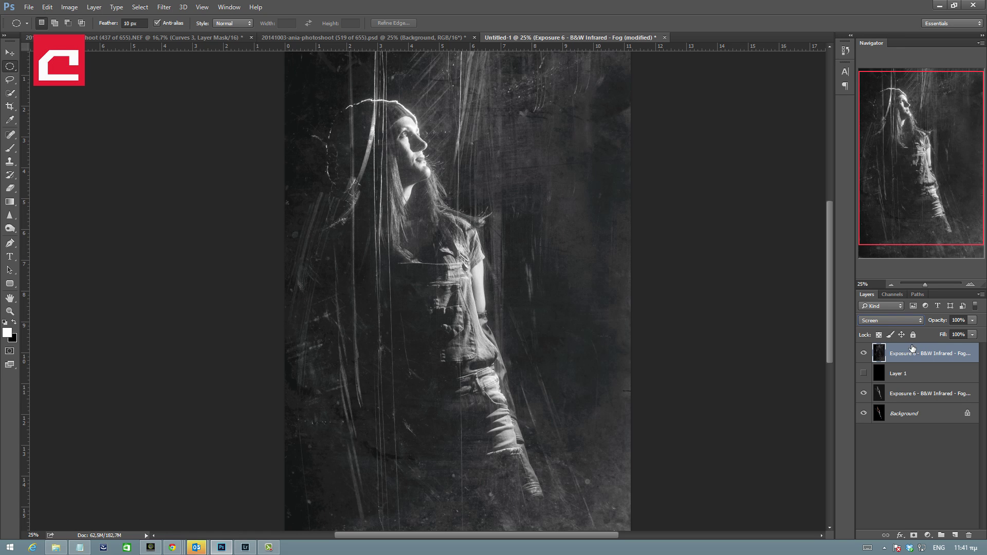
Zoom out to the whole image and lower the texture layer's opacity to 43%
{"action": "left_click", "coordinate": [10, 311]}
{"action": "left_click", "coordinate": [346, 297], "text": "alt"}
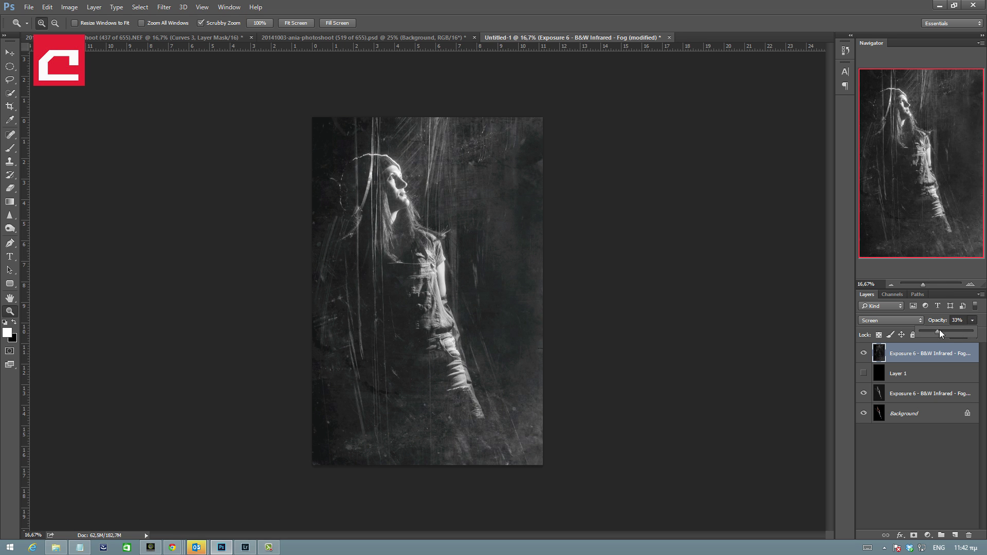
{"action": "mouse_move", "coordinate": [940, 332]}
{"action": "left_mouse_down"}
{"action": "mouse_move", "coordinate": [927, 332]}
{"action": "mouse_move", "coordinate": [951, 331]}
{"action": "mouse_move", "coordinate": [939, 332]}
{"action": "left_mouse_up"}
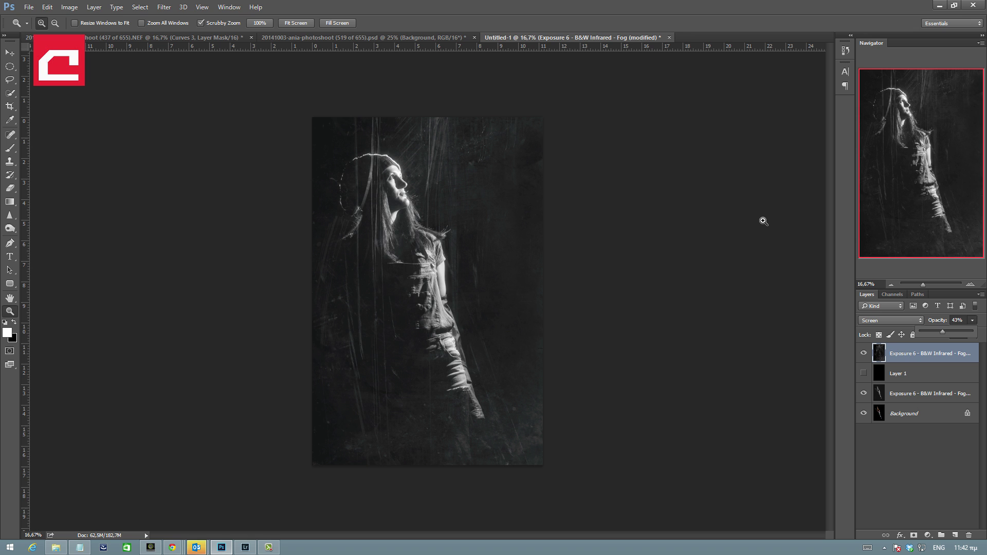
Scale the scratch texture layer to about 141% width and 127% height and commit the transform
{"action": "left_click", "coordinate": [10, 52]}
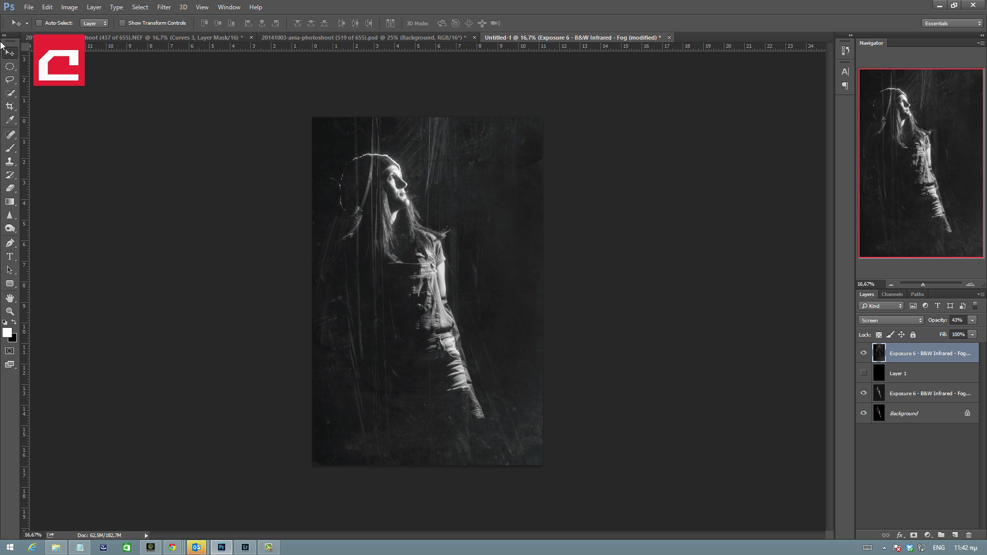
{"action": "key", "text": "ctrl+t"}
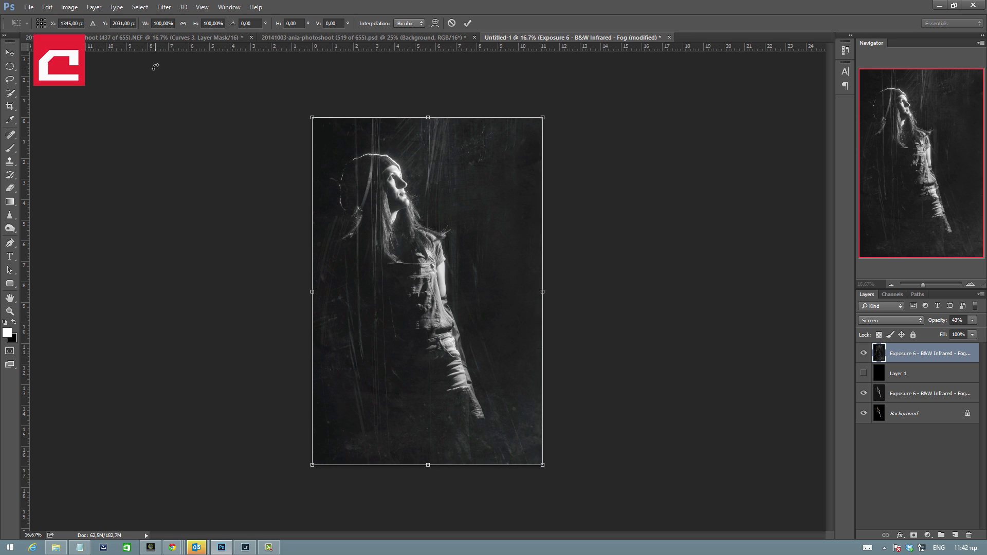
{"action": "left_click_drag", "start_coordinate": [312, 117], "coordinate": [211, 133]}
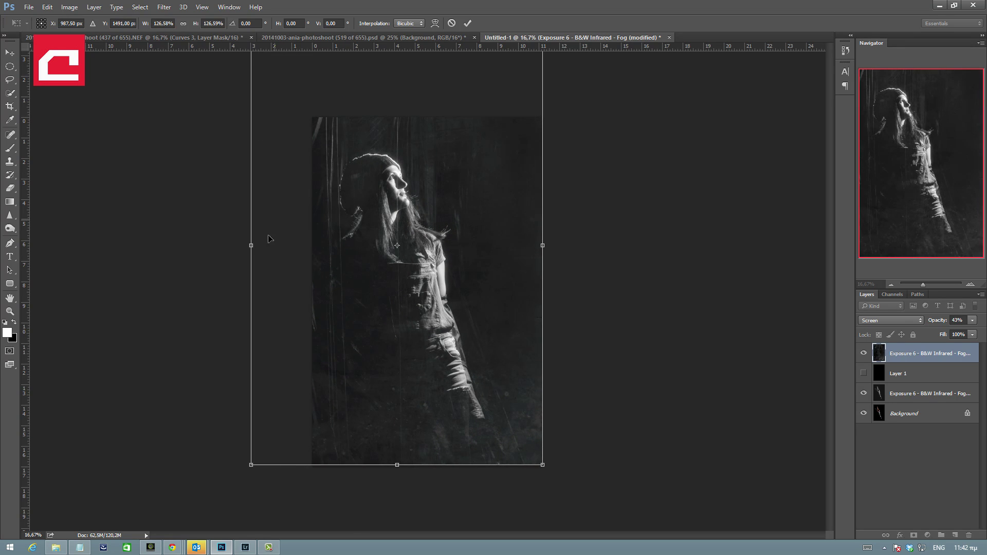
{"action": "left_click_drag", "start_coordinate": [252, 245], "coordinate": [218, 241]}
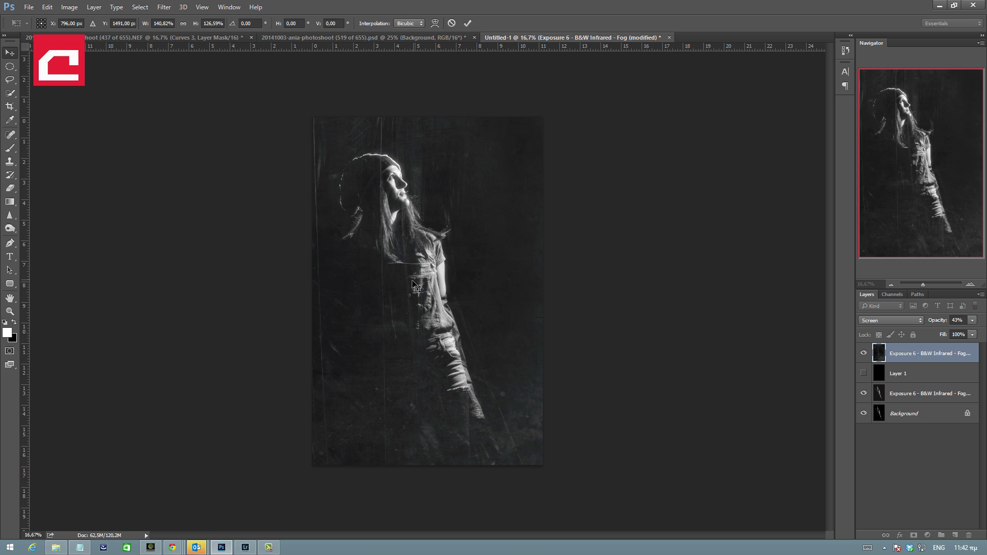
{"action": "key", "text": "Return"}
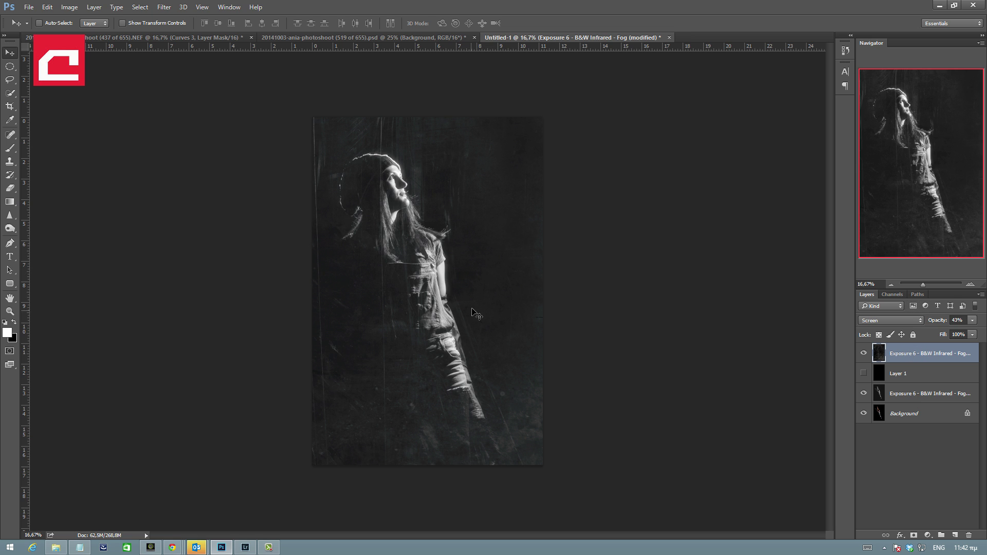
Add a white layer mask to the scratch texture layer and select the Brush tool
{"action": "left_click", "coordinate": [914, 536]}
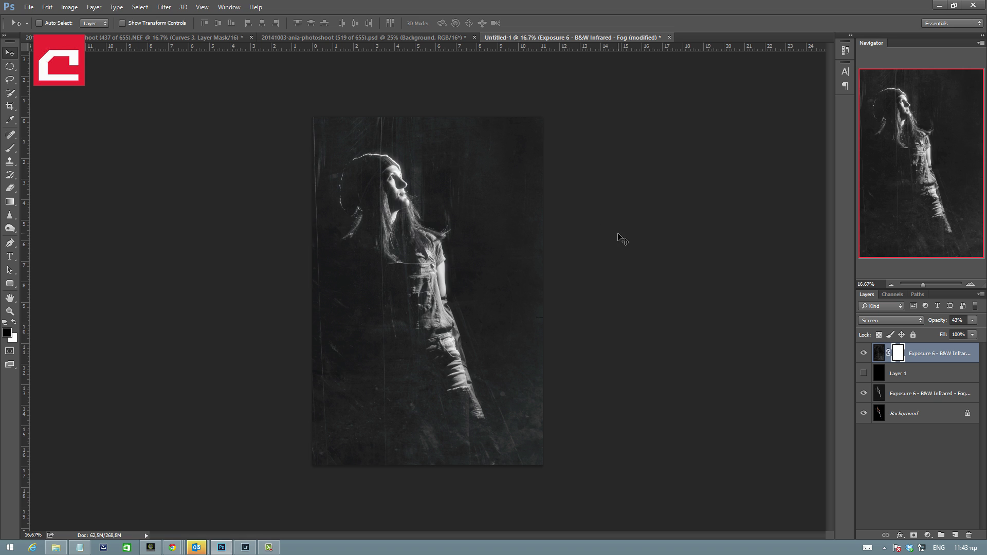
{"action": "left_click", "coordinate": [8, 149]}
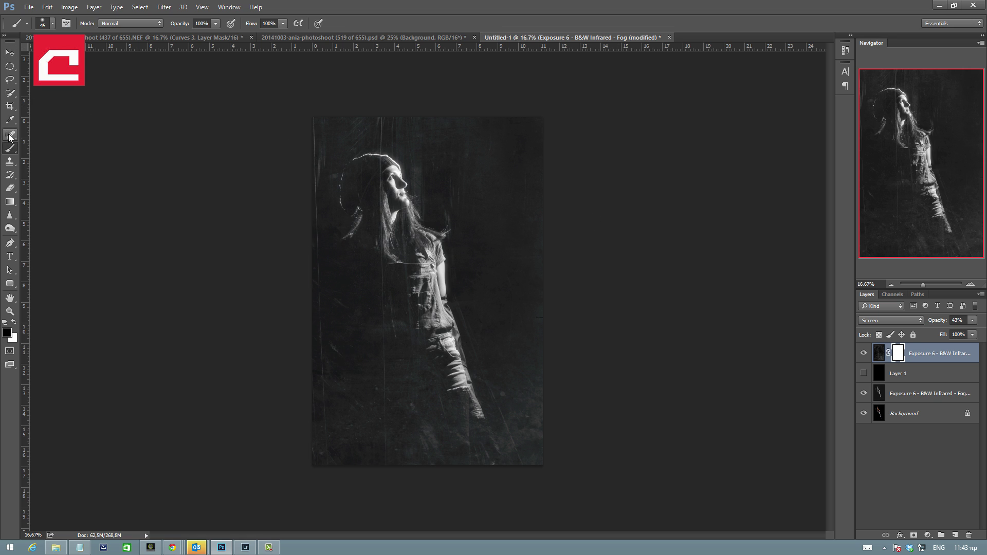
Set the foreground colour to pure black and enlarge the brush to 300
{"action": "left_click", "coordinate": [8, 334]}
{"action": "left_click", "coordinate": [121, 452]}
{"action": "left_click_drag", "start_coordinate": [120, 453], "coordinate": [107, 474]}
{"action": "left_click", "coordinate": [355, 332]}
{"action": "key", "text": "bracketright"}
{"action": "key", "text": "bracketright"}
{"action": "key", "text": "bracketright"}
{"action": "key", "text": "bracketright"}
{"action": "key", "text": "bracketright"}
{"action": "key", "text": "bracketright"}
{"action": "key", "text": "bracketright"}
{"action": "key", "text": "bracketright"}
{"action": "key", "text": "bracketright"}
{"action": "key", "text": "bracketright"}
{"action": "key", "text": "bracketright"}
Paint black on the mask over the hair and hat rim, then lower opacity to 24%
{"action": "left_click", "coordinate": [899, 352]}
{"action": "mouse_move", "coordinate": [377, 212]}
{"action": "left_mouse_down"}
{"action": "mouse_move", "coordinate": [379, 181]}
{"action": "mouse_move", "coordinate": [365, 182]}
{"action": "mouse_move", "coordinate": [374, 202]}
{"action": "mouse_move", "coordinate": [353, 180]}
{"action": "mouse_move", "coordinate": [386, 213]}
{"action": "mouse_move", "coordinate": [391, 240]}
{"action": "mouse_move", "coordinate": [390, 211]}
{"action": "left_mouse_up"}
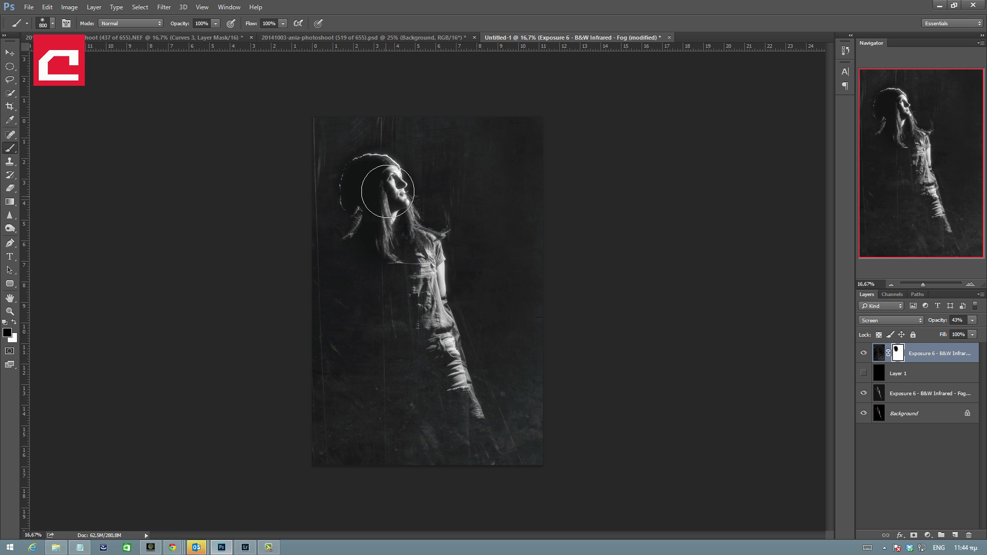
{"action": "mouse_move", "coordinate": [381, 193]}
{"action": "left_mouse_down"}
{"action": "mouse_move", "coordinate": [348, 192]}
{"action": "mouse_move", "coordinate": [360, 194]}
{"action": "left_mouse_up"}
{"action": "left_click", "coordinate": [972, 320]}
{"action": "left_click_drag", "start_coordinate": [947, 331], "coordinate": [947, 331]}
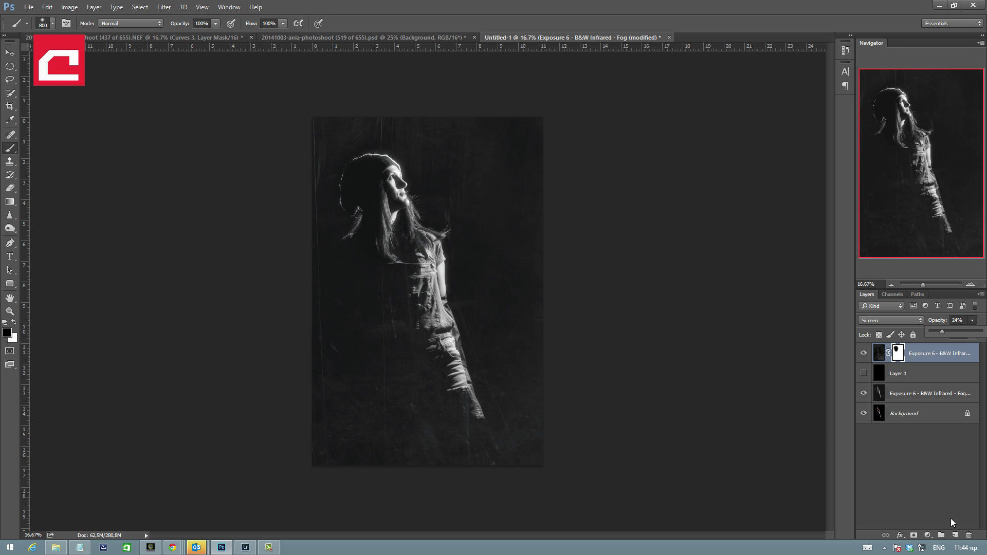
Add a new empty top layer and set the foreground colour to white (ffffff)
{"action": "left_click", "coordinate": [955, 535]}
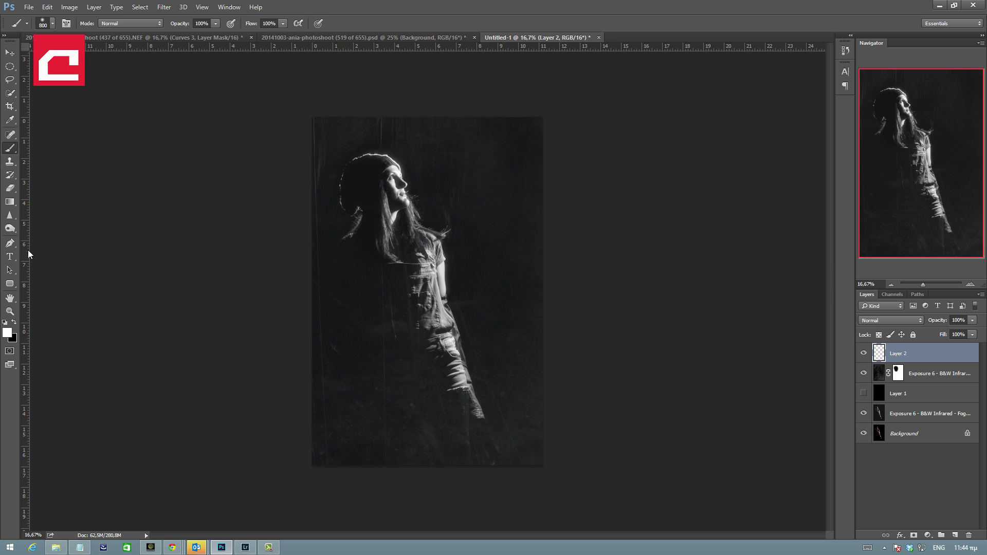
{"action": "left_click", "coordinate": [7, 332]}
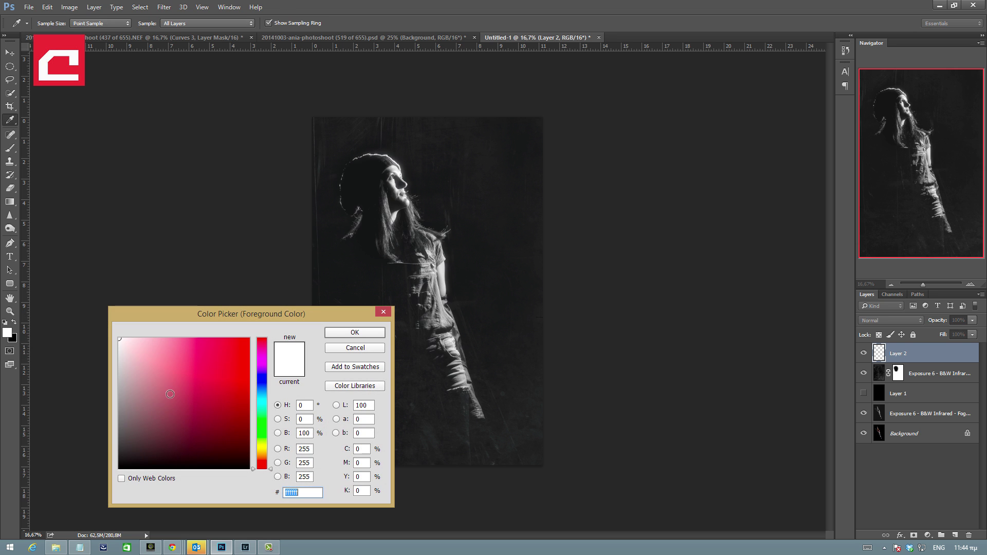
{"action": "type", "text": "f4e7e7ffffff"}
{"action": "left_click", "coordinate": [355, 333]}
{"action": "key", "text": "b"}
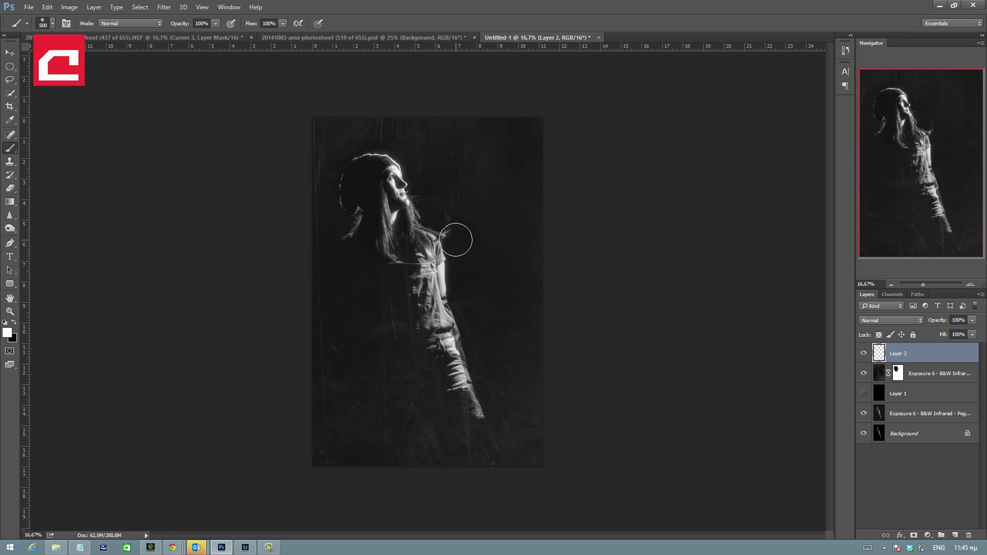
Paint a very large soft white glow at the top right of the canvas
{"action": "key", "text": "bracketright"}
{"action": "key", "text": "bracketright"}
{"action": "key", "text": "bracketright"}
{"action": "key", "text": "bracketright"}
{"action": "key", "text": "bracketright"}
{"action": "key", "text": "bracketright"}
{"action": "key", "text": "bracketright"}
{"action": "key", "text": "bracketright"}
{"action": "key", "text": "bracketright"}
{"action": "key", "text": "bracketright"}
{"action": "key", "text": "bracketright"}
{"action": "key", "text": "bracketright"}
{"action": "key", "text": "bracketright"}
{"action": "key", "text": "bracketright"}
{"action": "key", "text": "bracketright"}
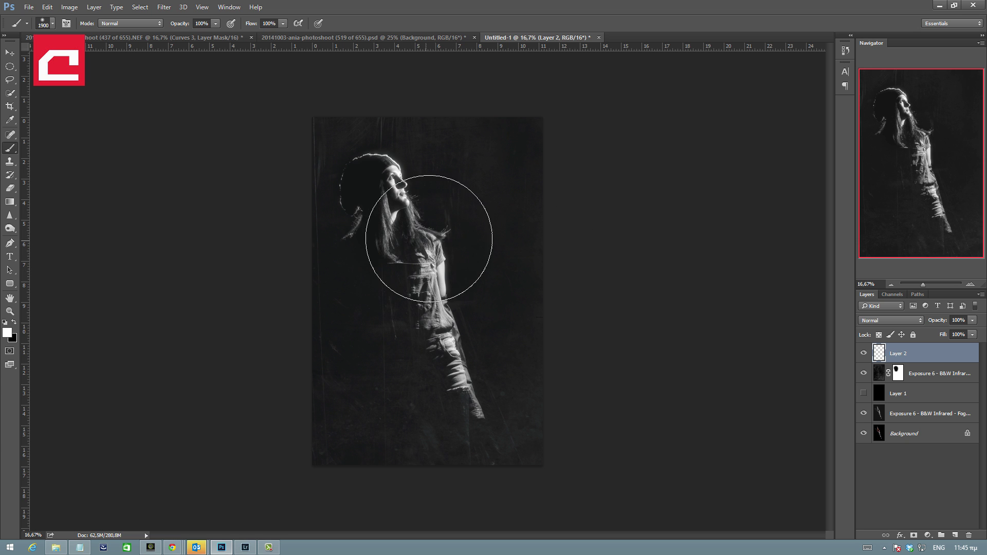
{"action": "key", "text": "bracketright"}
{"action": "key", "text": "bracketright"}
{"action": "key", "text": "bracketright"}
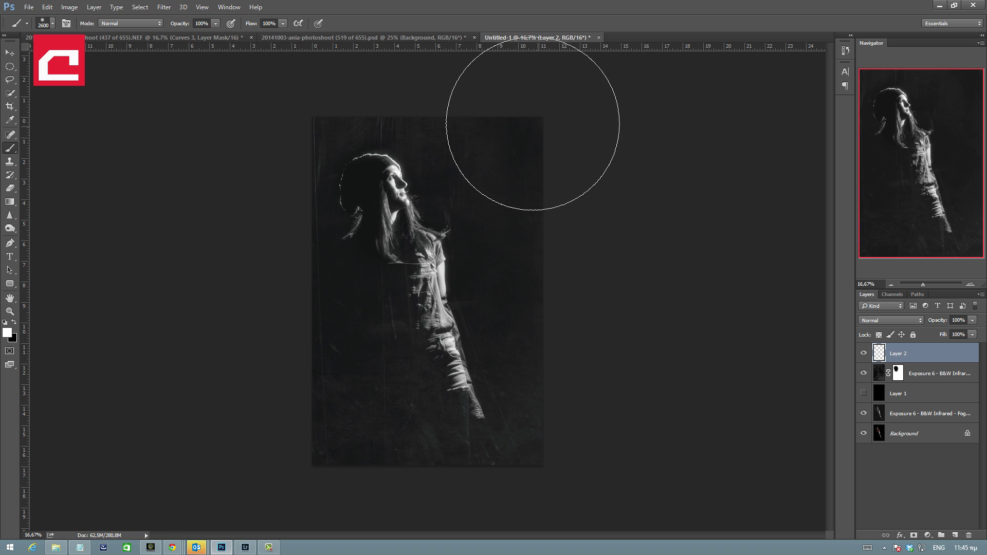
{"action": "left_click", "coordinate": [534, 124]}
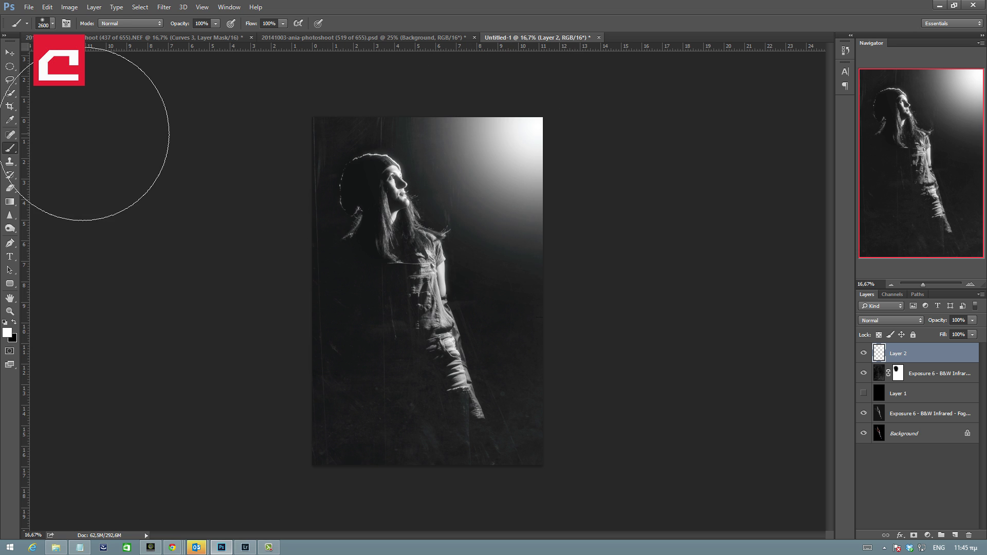
{"action": "left_click", "coordinate": [10, 53]}
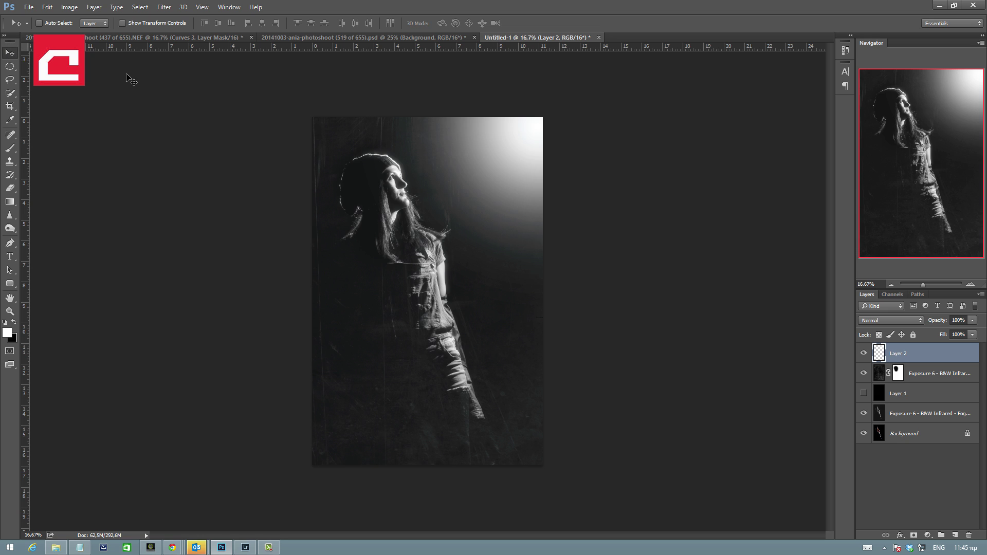
Move the white glow on Layer 2 further into the top-right corner
{"action": "left_click_drag", "start_coordinate": [481, 183], "coordinate": [522, 141]}
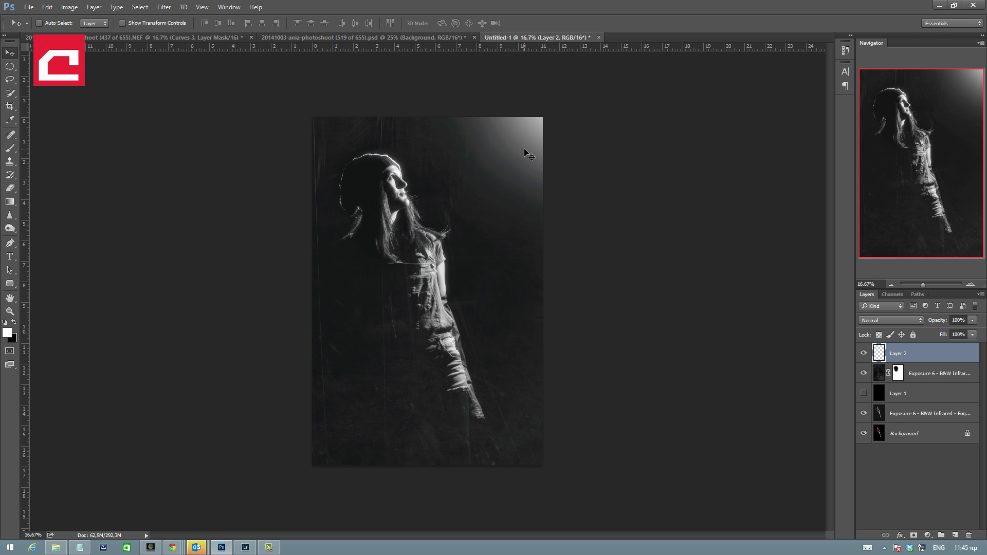
{"action": "right_click", "coordinate": [785, 175]}
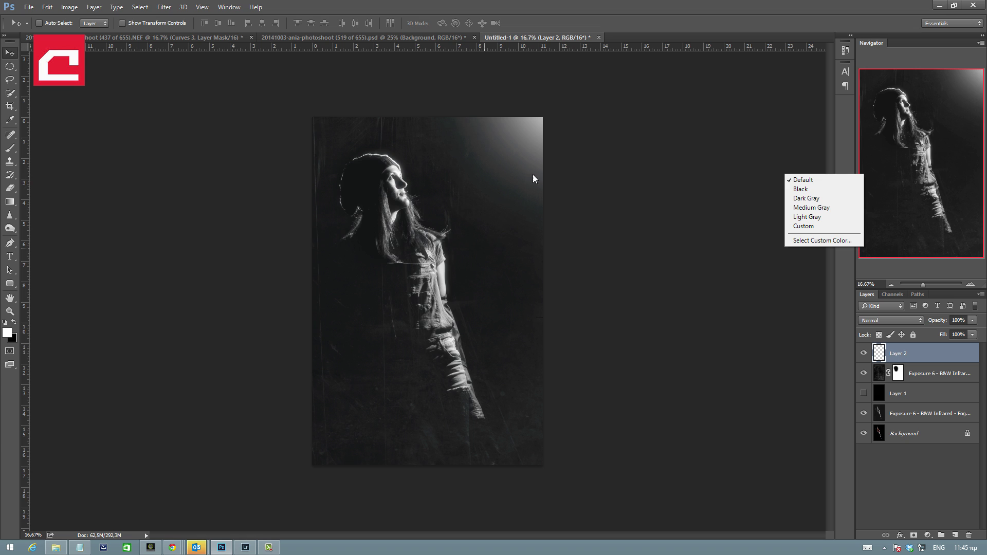
{"action": "left_click", "coordinate": [615, 150]}
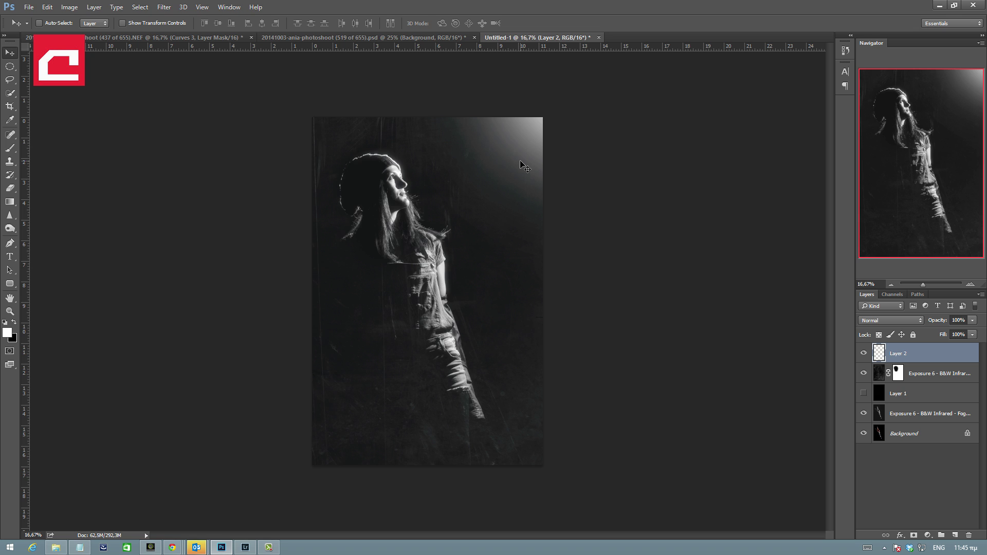
Check the black Layer 1, hide it again, and select the scratch texture layer
{"action": "right_click", "coordinate": [540, 175]}
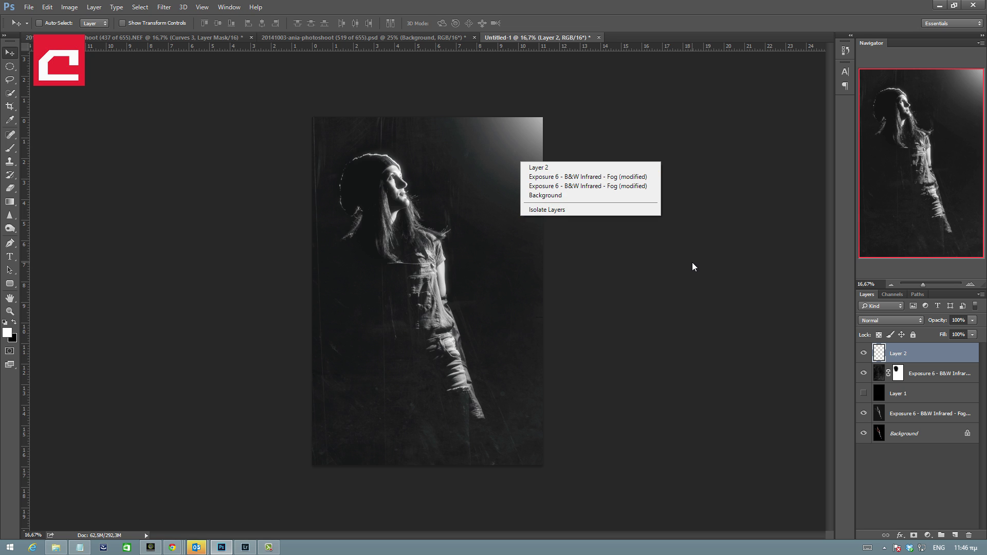
{"action": "left_click", "coordinate": [865, 394]}
{"action": "left_click", "coordinate": [865, 394]}
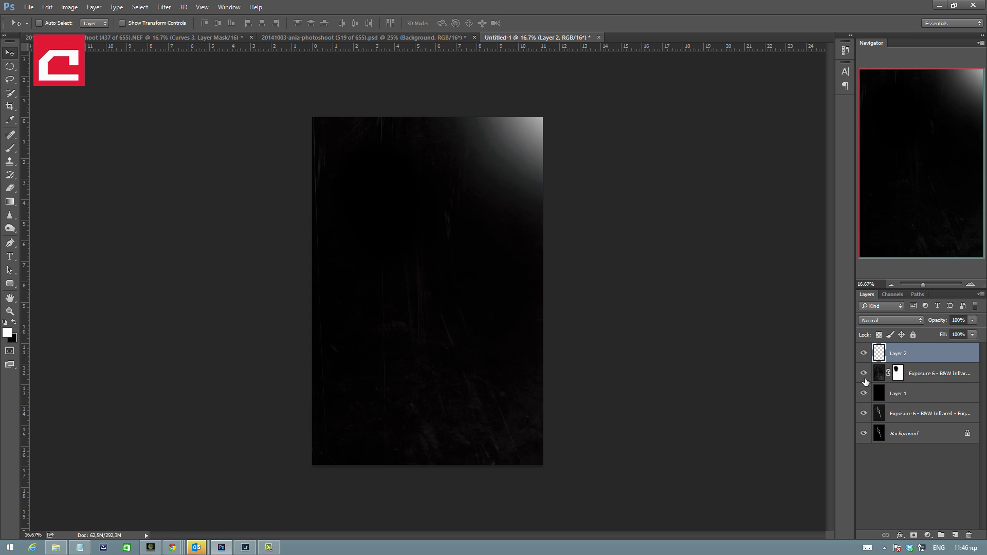
{"action": "left_click", "coordinate": [895, 395]}
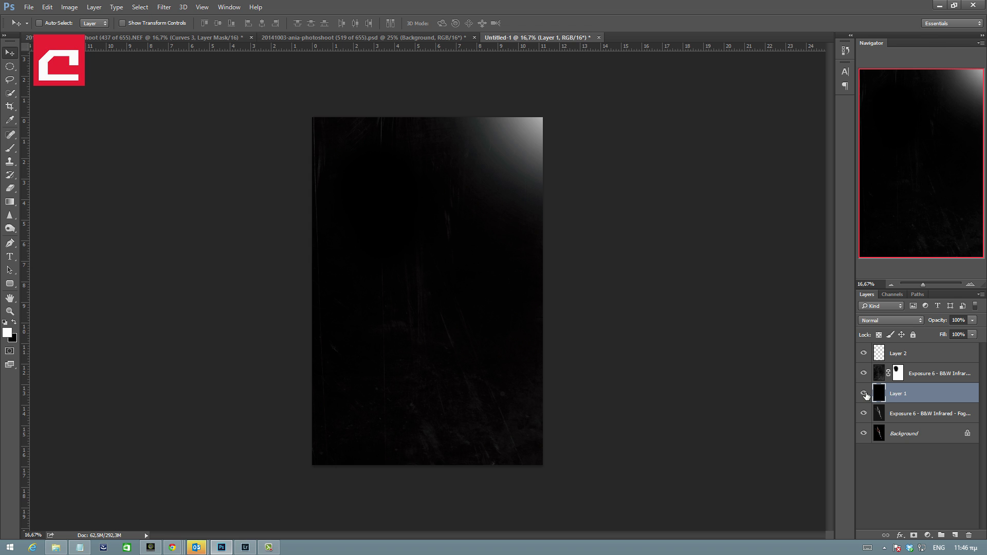
{"action": "left_click", "coordinate": [864, 393]}
{"action": "left_click", "coordinate": [880, 379]}
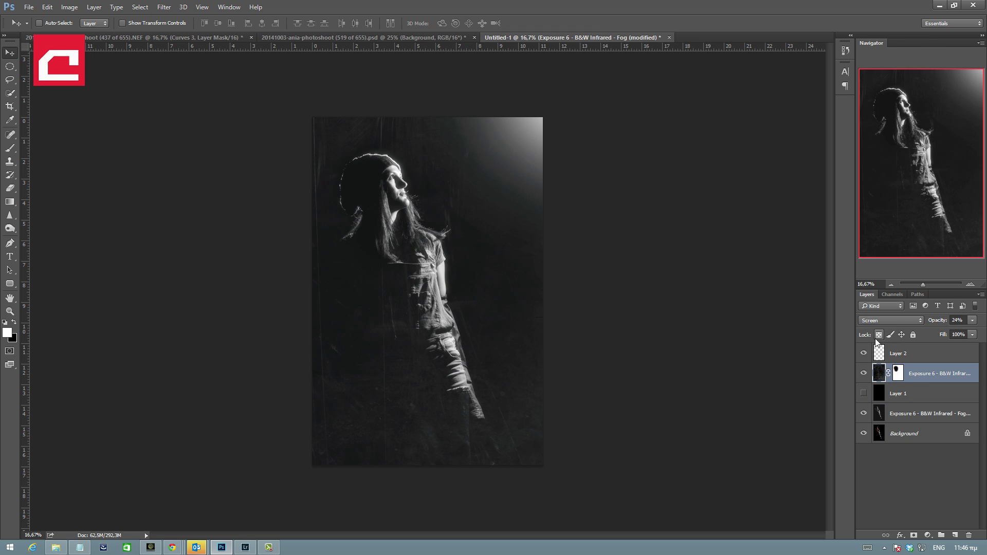
Set the scratch texture to Screen at 22% opacity and target its mask with black foreground
{"action": "left_click", "coordinate": [972, 322]}
{"action": "left_click_drag", "start_coordinate": [942, 332], "coordinate": [982, 332]}
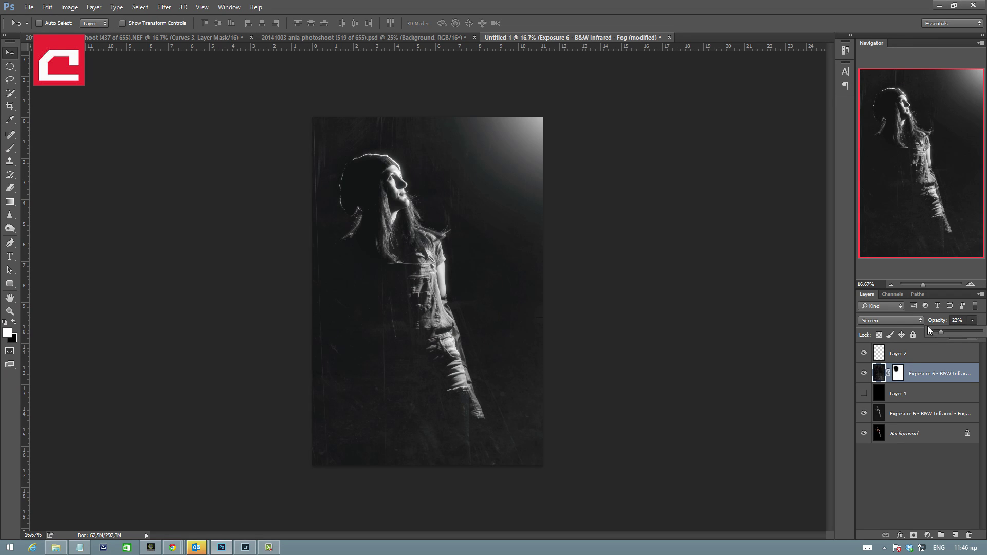
{"action": "left_click", "coordinate": [902, 322]}
{"action": "left_click", "coordinate": [890, 329]}
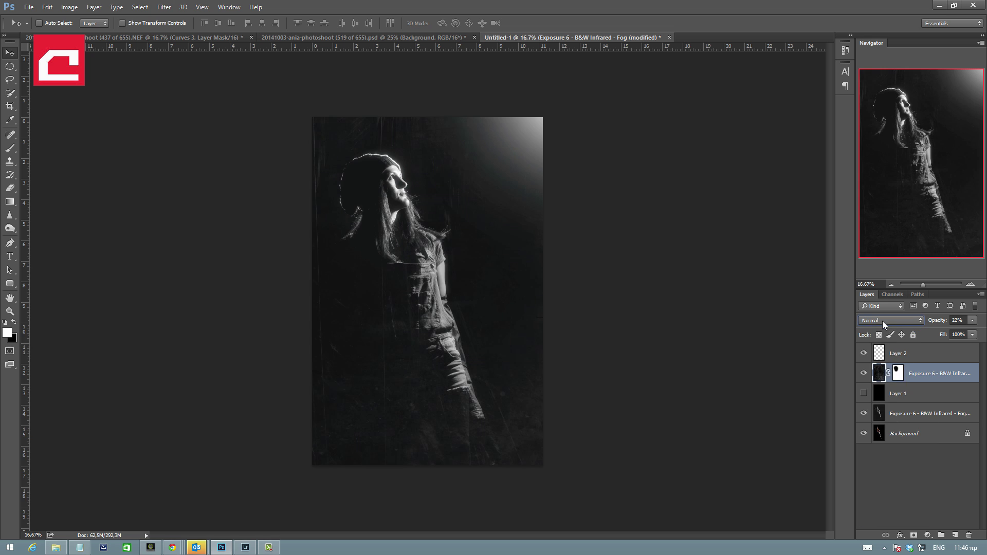
{"action": "left_click", "coordinate": [882, 320]}
{"action": "left_click", "coordinate": [875, 381]}
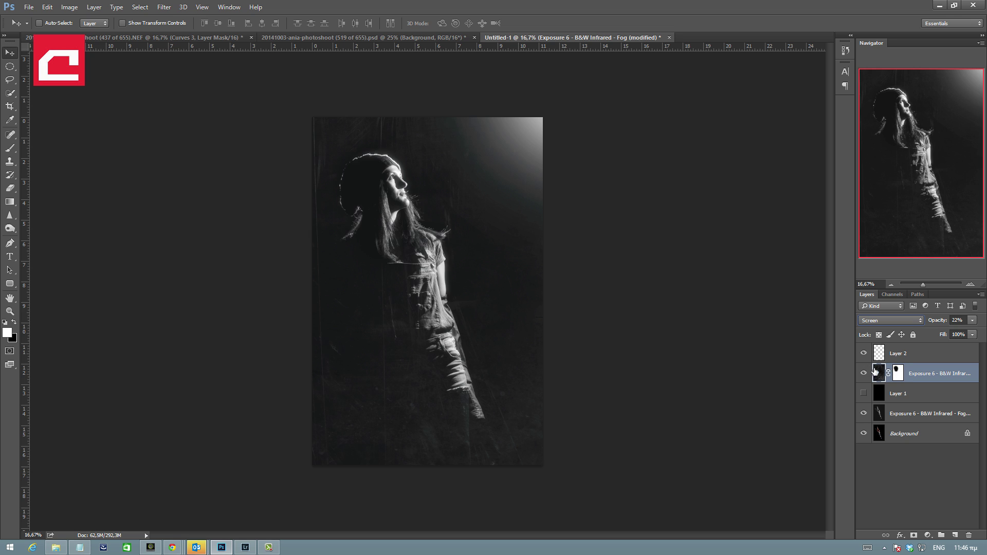
{"action": "left_click", "coordinate": [903, 372]}
{"action": "key", "text": "x"}
With a 1600 brush, paint black on the mask over the chest and torso to the waist
{"action": "left_click", "coordinate": [9, 148]}
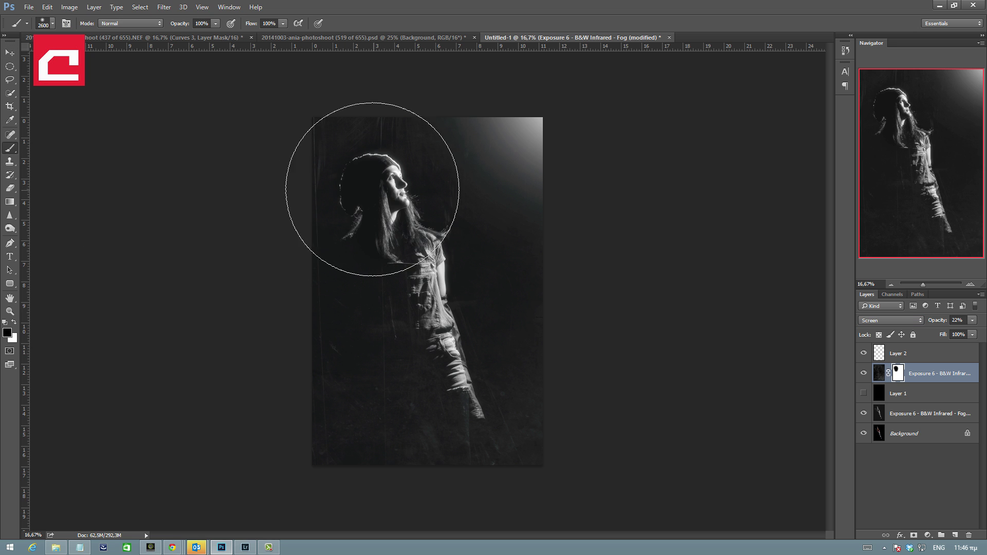
{"action": "key", "text": "bracketleft"}
{"action": "key", "text": "bracketleft"}
{"action": "key", "text": "bracketleft"}
{"action": "key", "text": "bracketleft"}
{"action": "key", "text": "bracketleft"}
{"action": "key", "text": "bracketleft"}
{"action": "key", "text": "bracketleft"}
{"action": "key", "text": "bracketleft"}
{"action": "key", "text": "bracketleft"}
{"action": "key", "text": "bracketleft"}
{"action": "key", "text": "bracketleft"}
{"action": "key", "text": "bracketleft"}
{"action": "key", "text": "bracketleft"}
{"action": "key", "text": "bracketleft"}
{"action": "key", "text": "bracketleft"}
{"action": "key", "text": "bracketleft"}
{"action": "key", "text": "bracketleft"}
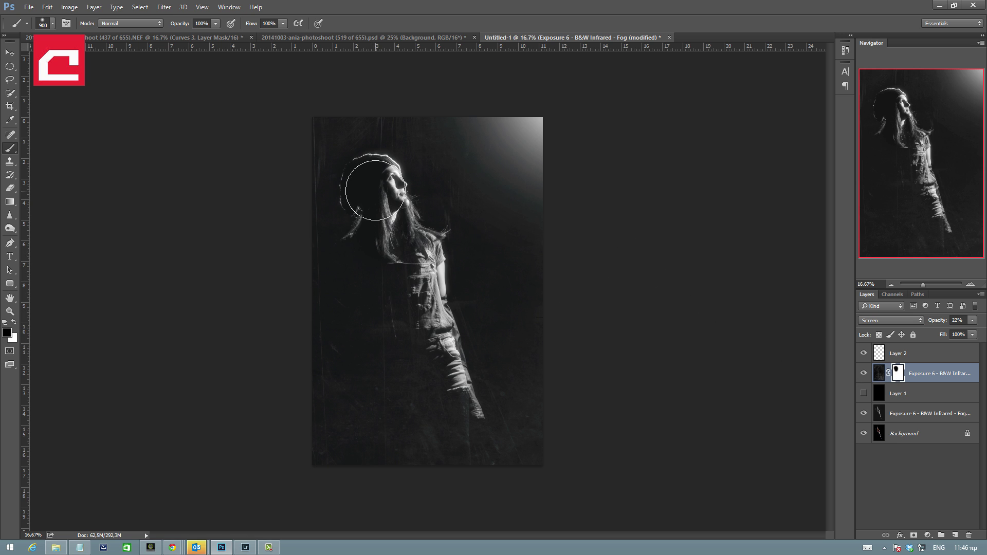
{"action": "mouse_move", "coordinate": [393, 281]}
{"action": "left_mouse_down"}
{"action": "mouse_move", "coordinate": [386, 250]}
{"action": "mouse_move", "coordinate": [403, 275]}
{"action": "mouse_move", "coordinate": [393, 328]}
{"action": "mouse_move", "coordinate": [363, 214]}
{"action": "mouse_move", "coordinate": [474, 331]}
{"action": "mouse_move", "coordinate": [426, 349]}
{"action": "mouse_move", "coordinate": [419, 339]}
{"action": "mouse_move", "coordinate": [489, 292]}
{"action": "mouse_move", "coordinate": [470, 238]}
{"action": "left_mouse_up"}
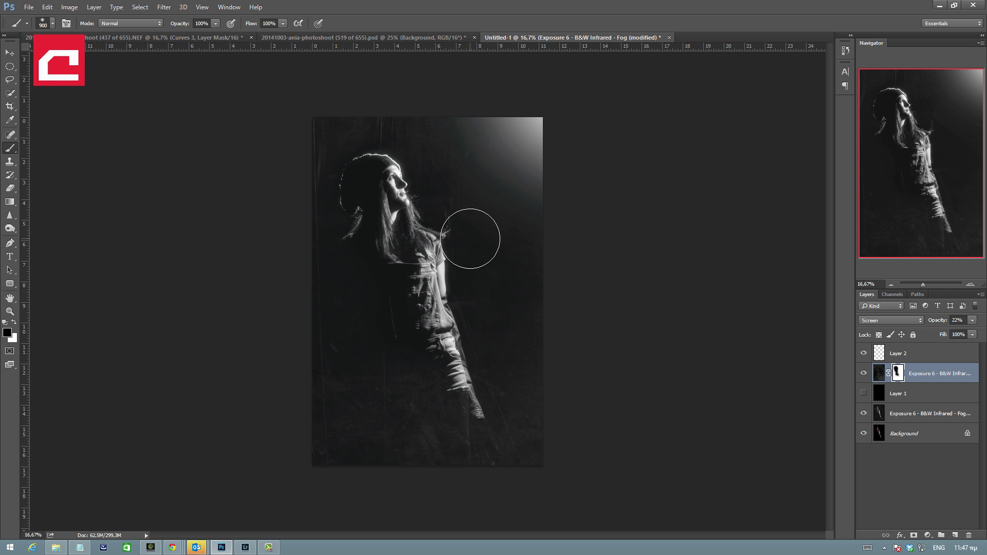
{"action": "scroll", "coordinate": [470, 238], "scroll_direction": "up", "scroll_amount": 1, "text": "alt"}
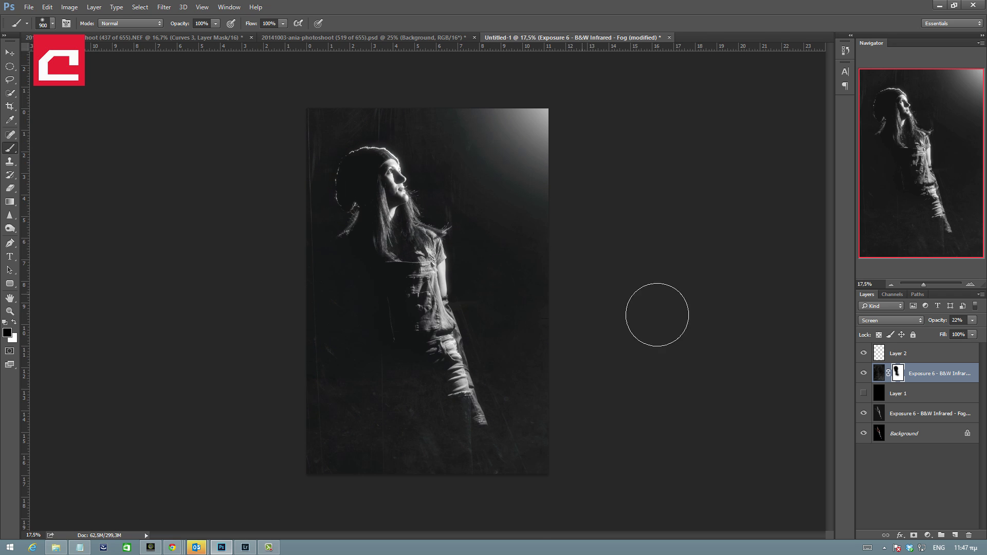